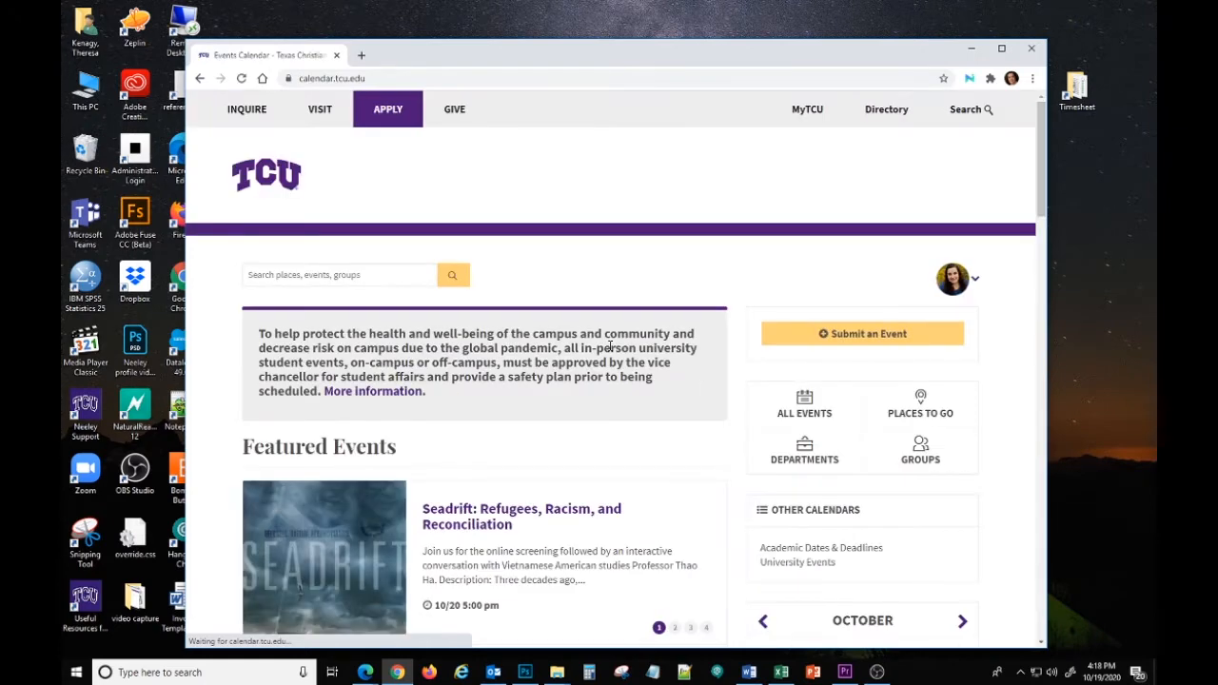
Start a new event named "Tandy Executive Speaker Series" with the description "Detailed information about your event.".
{"action": "left_click", "coordinate": [868, 340]}
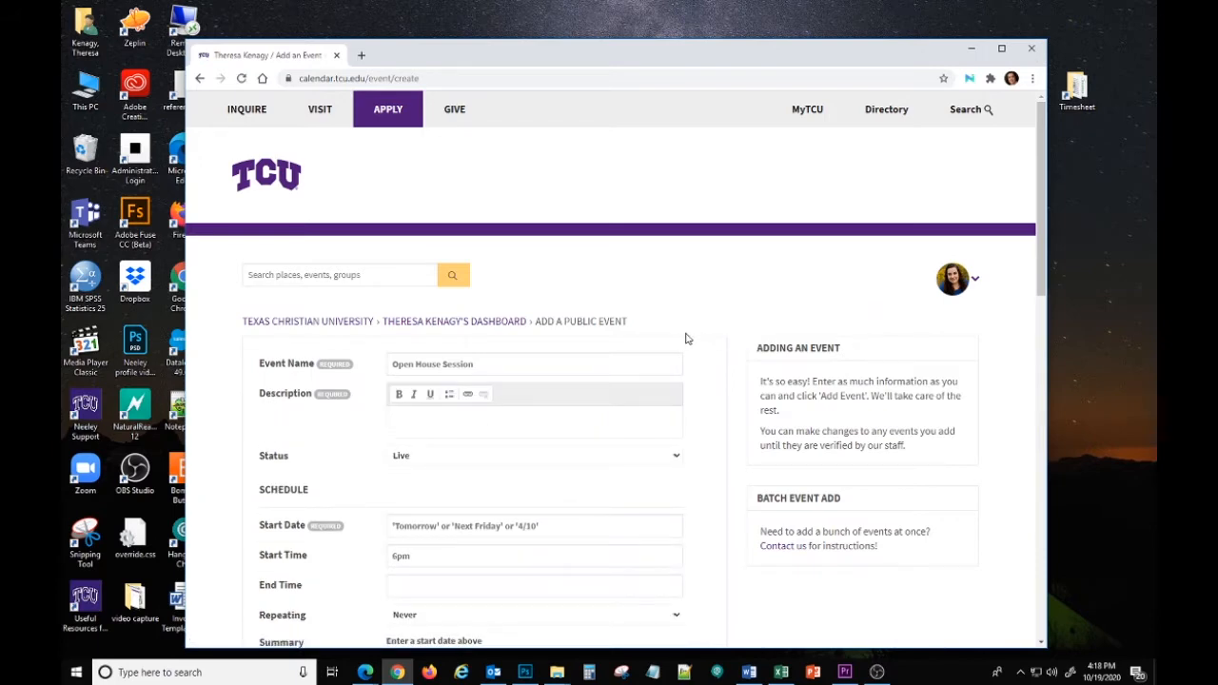
{"action": "scroll", "coordinate": [739, 350], "scroll_direction": "down", "scroll_amount": 1}
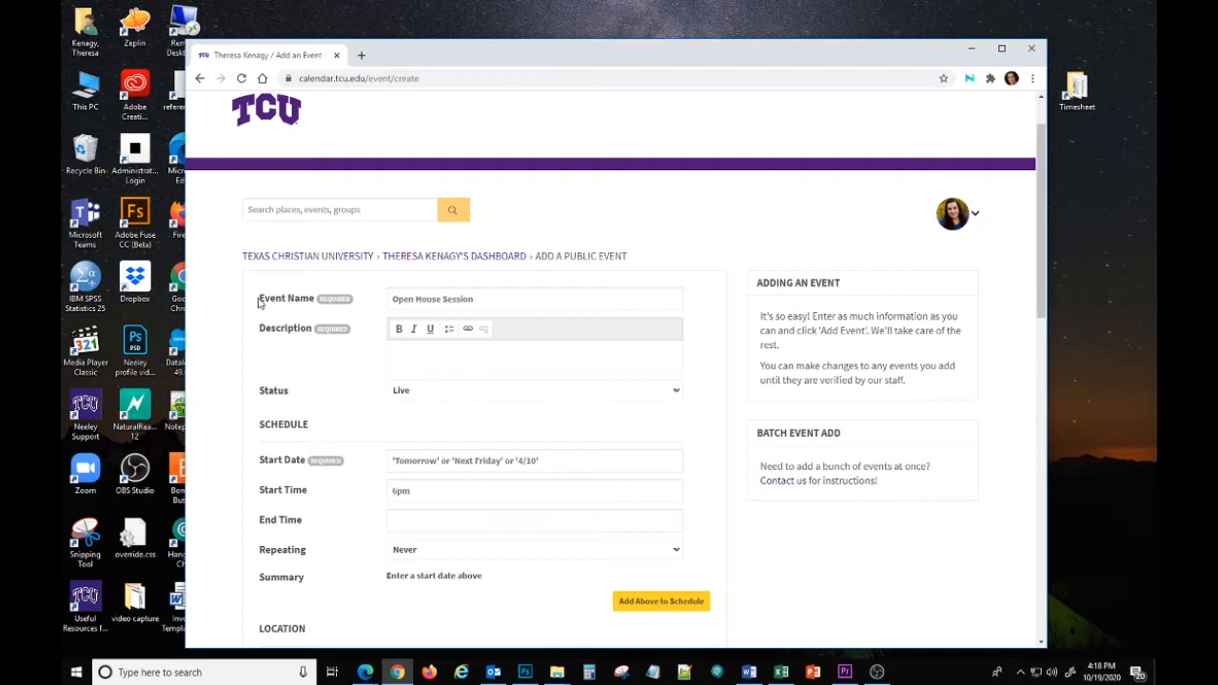
{"action": "left_click_drag", "start_coordinate": [259, 301], "coordinate": [320, 301]}
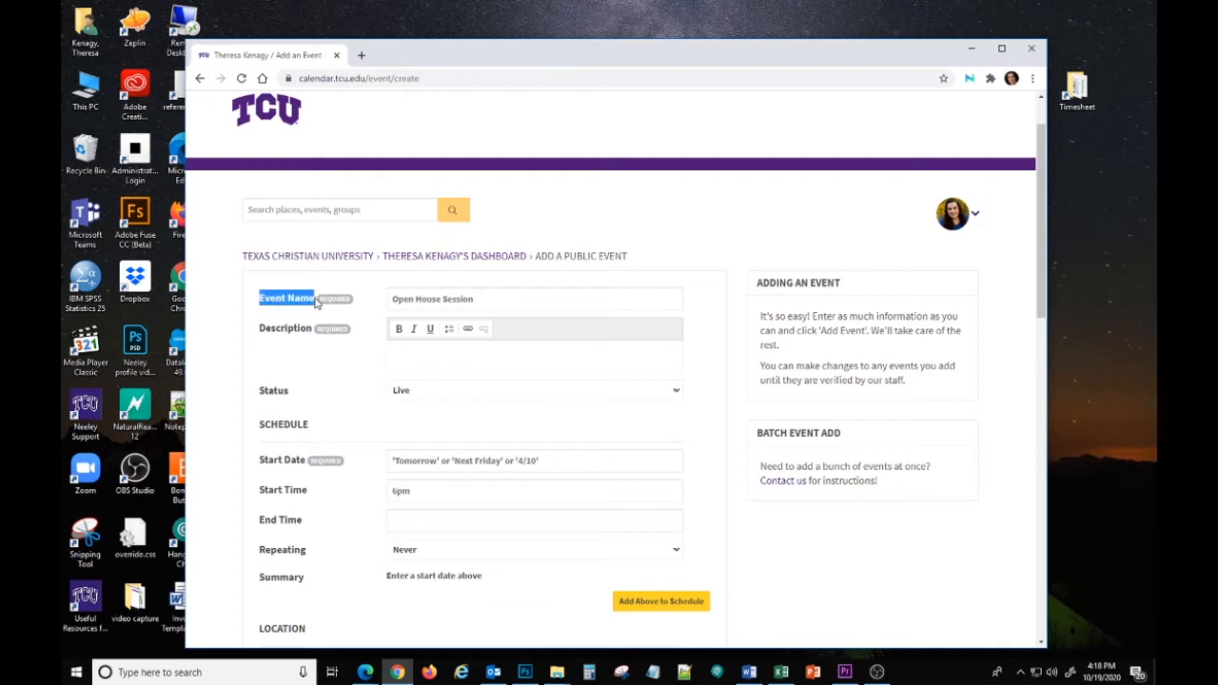
{"action": "left_click", "coordinate": [396, 299]}
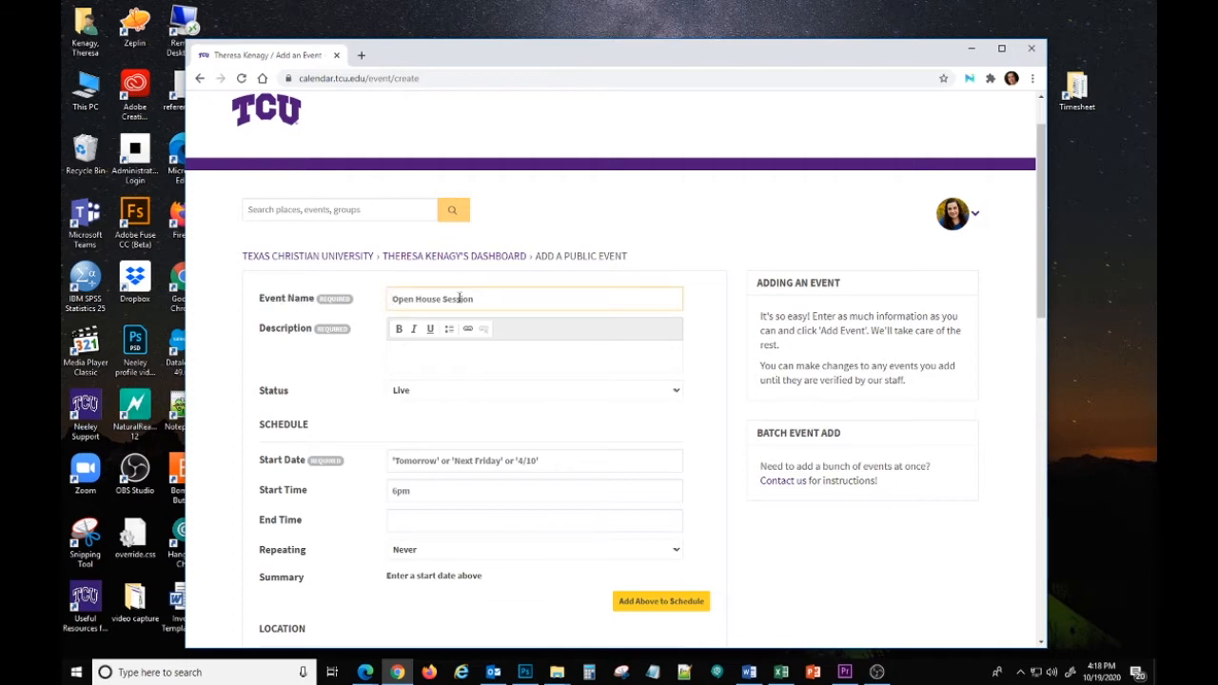
{"action": "type", "text": "Tandy Executive Speaker Series"}
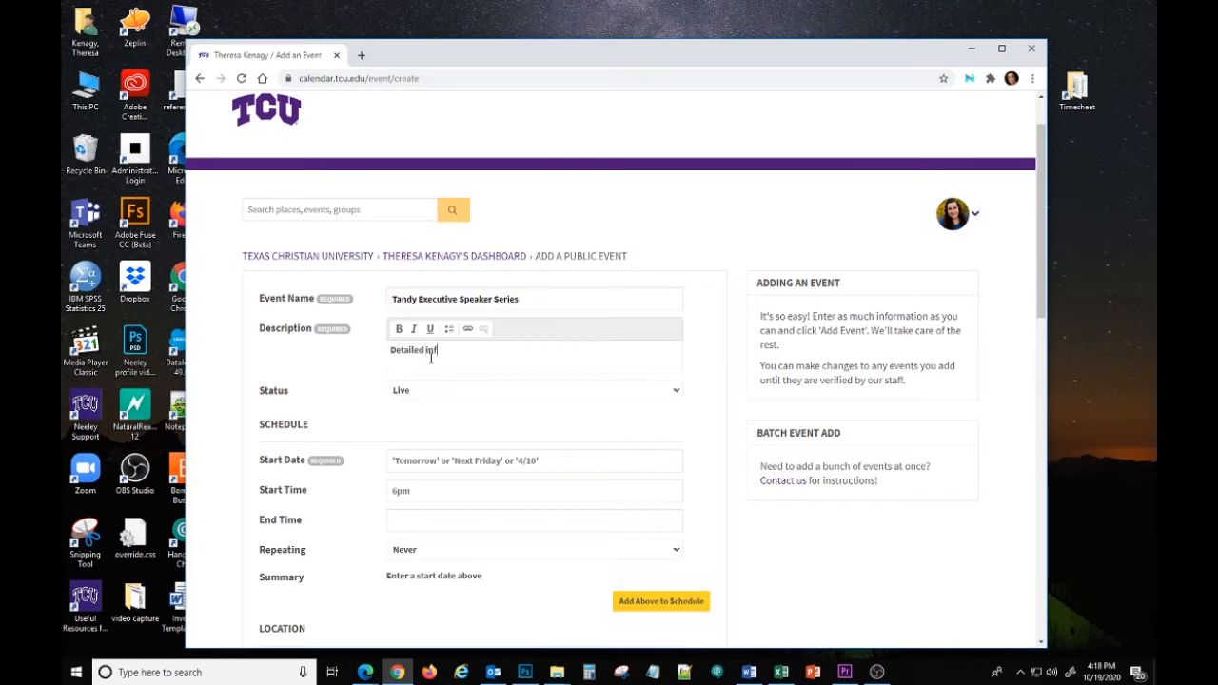
{"action": "type", "text": "ormation about your event."}
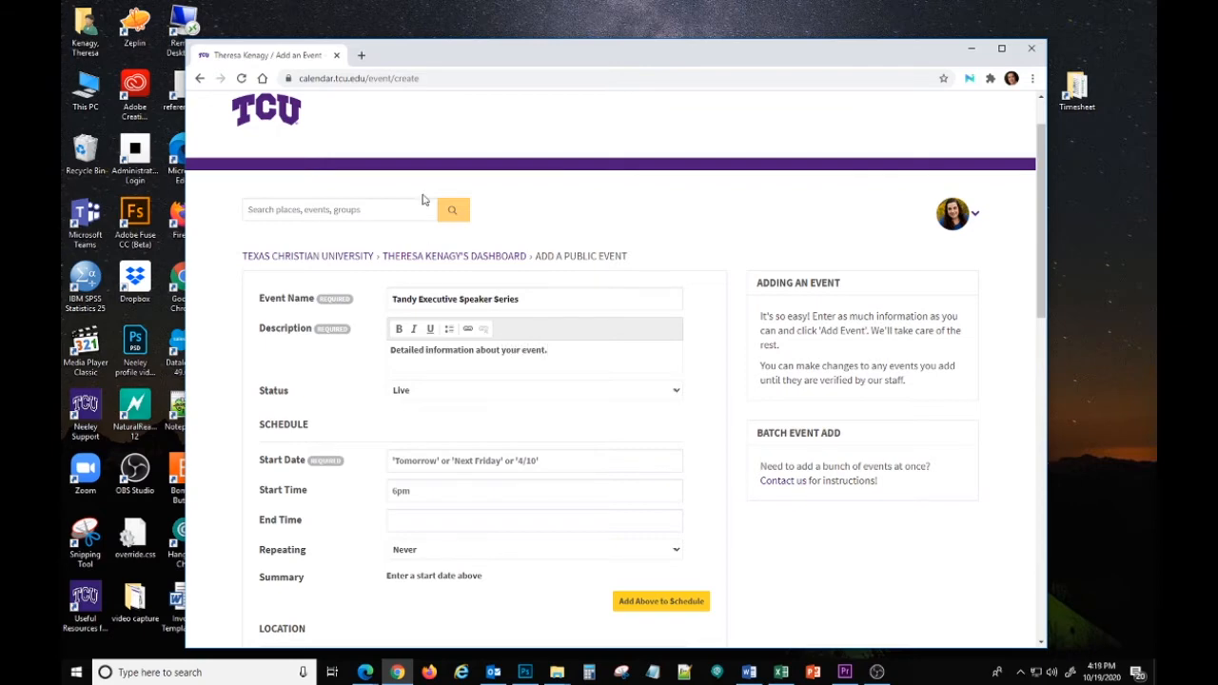
View the calendar.tcu.edu home page in a new browser tab, then return to the event form.
{"action": "left_click", "coordinate": [362, 55]}
{"action": "type", "text": "calendar.tcu.edu"}
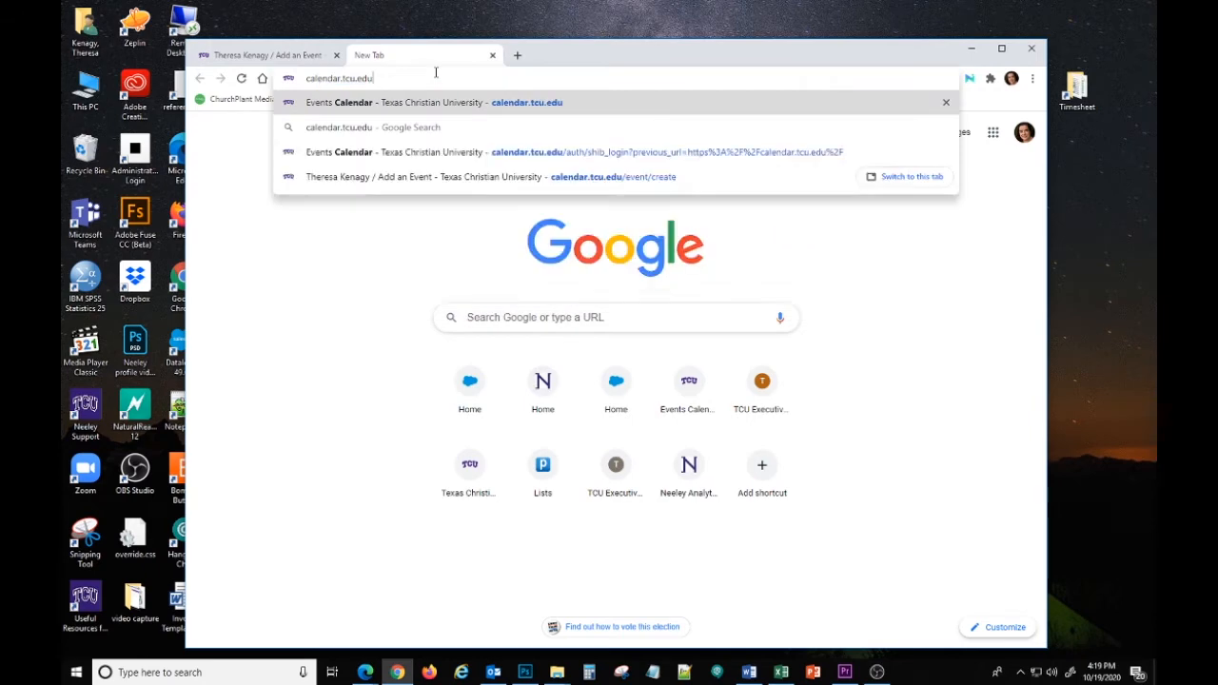
{"action": "key", "text": "Return"}
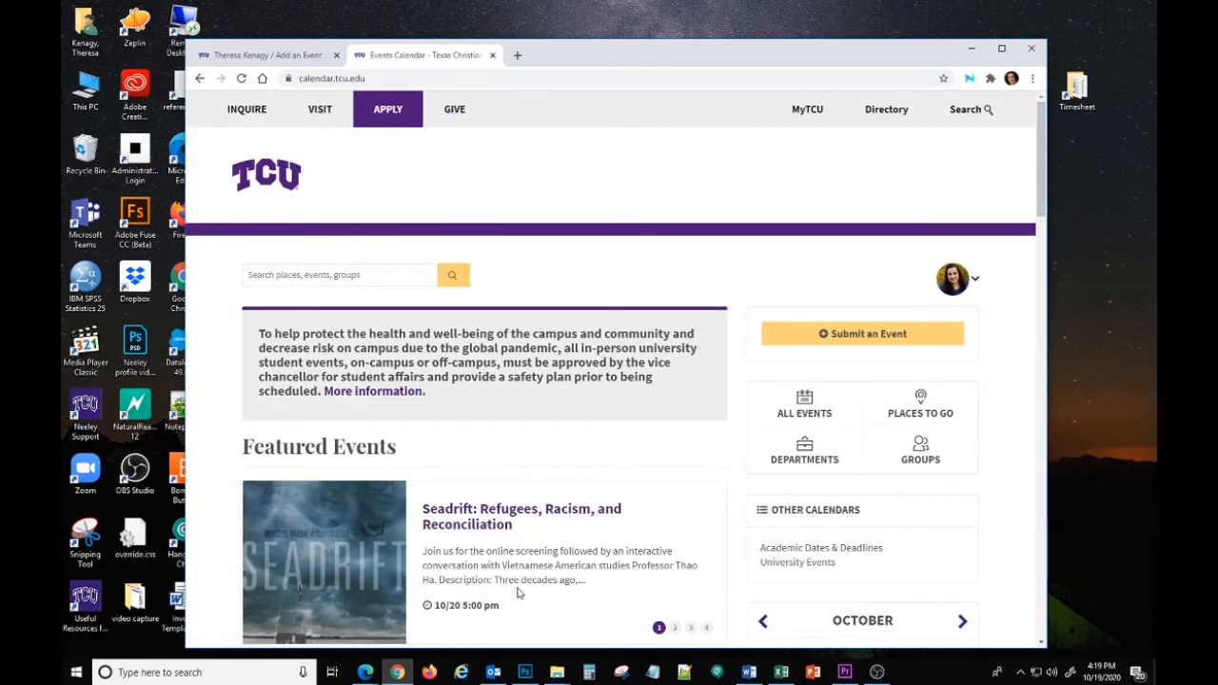
{"action": "left_click", "coordinate": [298, 57]}
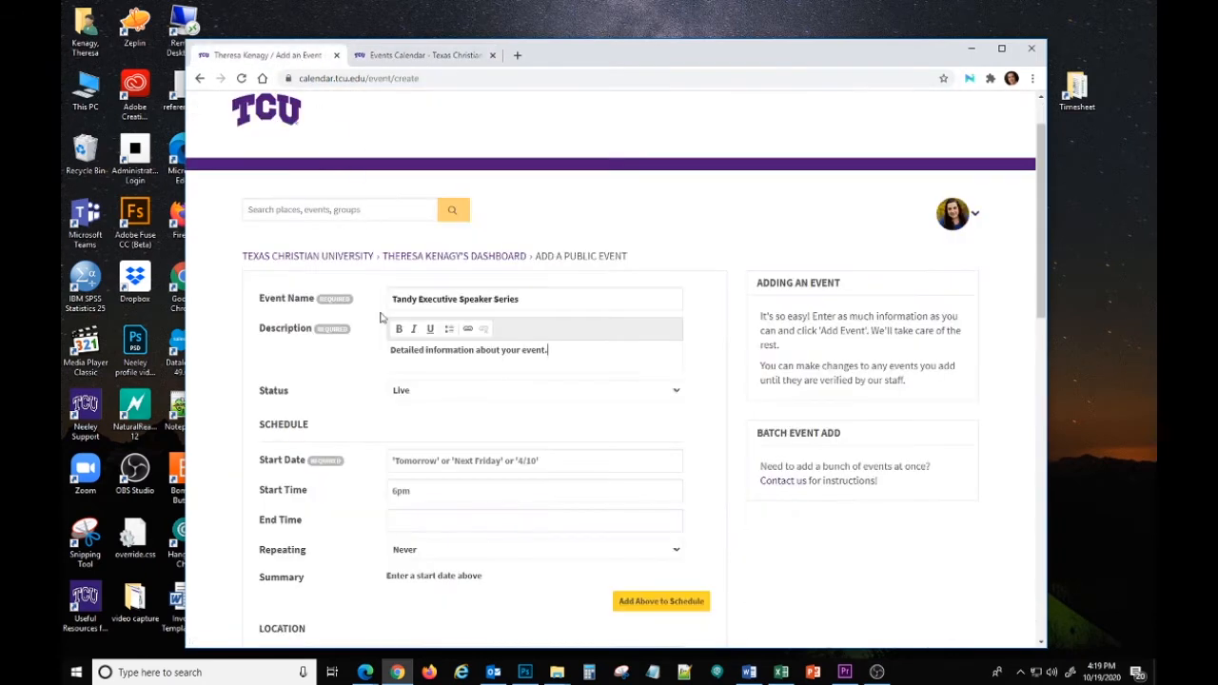
Choose the Live status and add 10/22 with a start time of 1p to the event's schedule.
{"action": "left_click", "coordinate": [413, 396]}
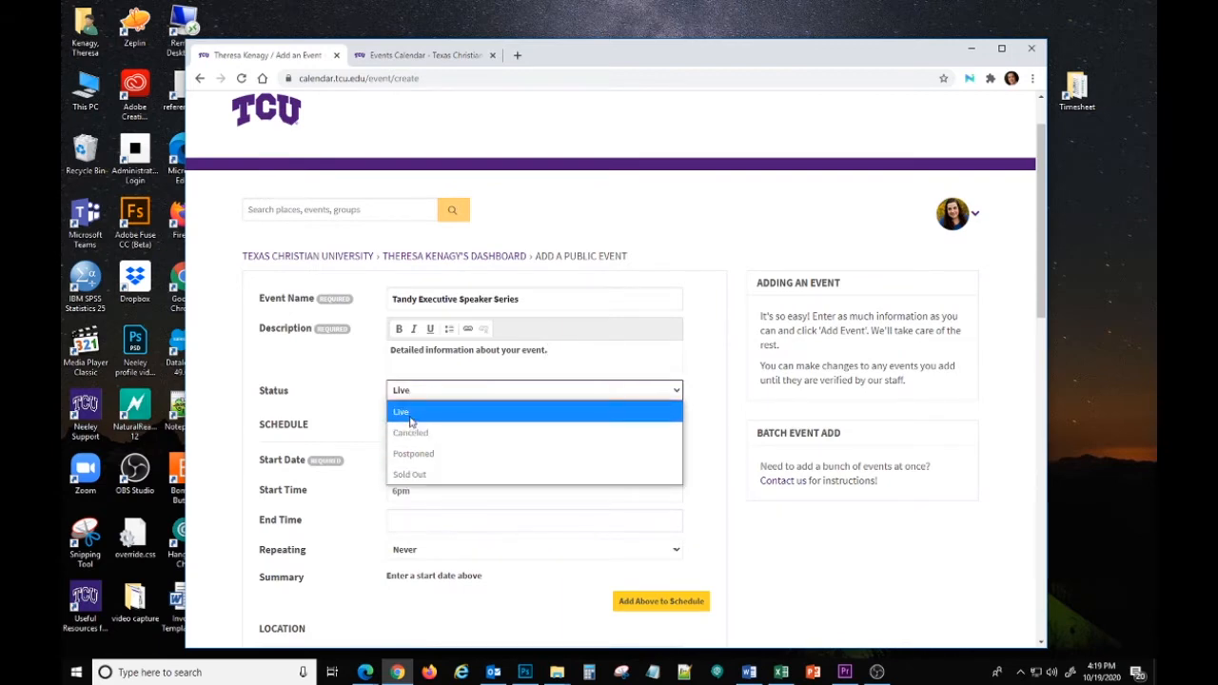
{"action": "left_click", "coordinate": [410, 419]}
{"action": "left_click", "coordinate": [400, 462]}
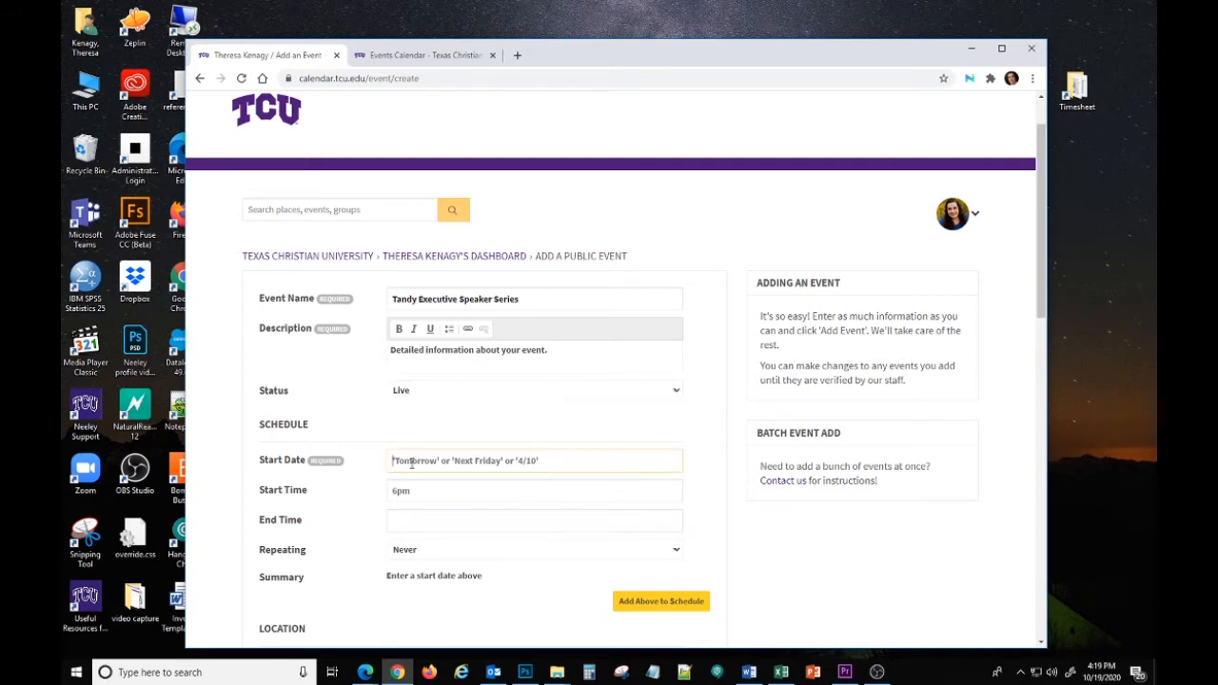
{"action": "scroll", "coordinate": [409, 463], "scroll_direction": "down", "scroll_amount": 1}
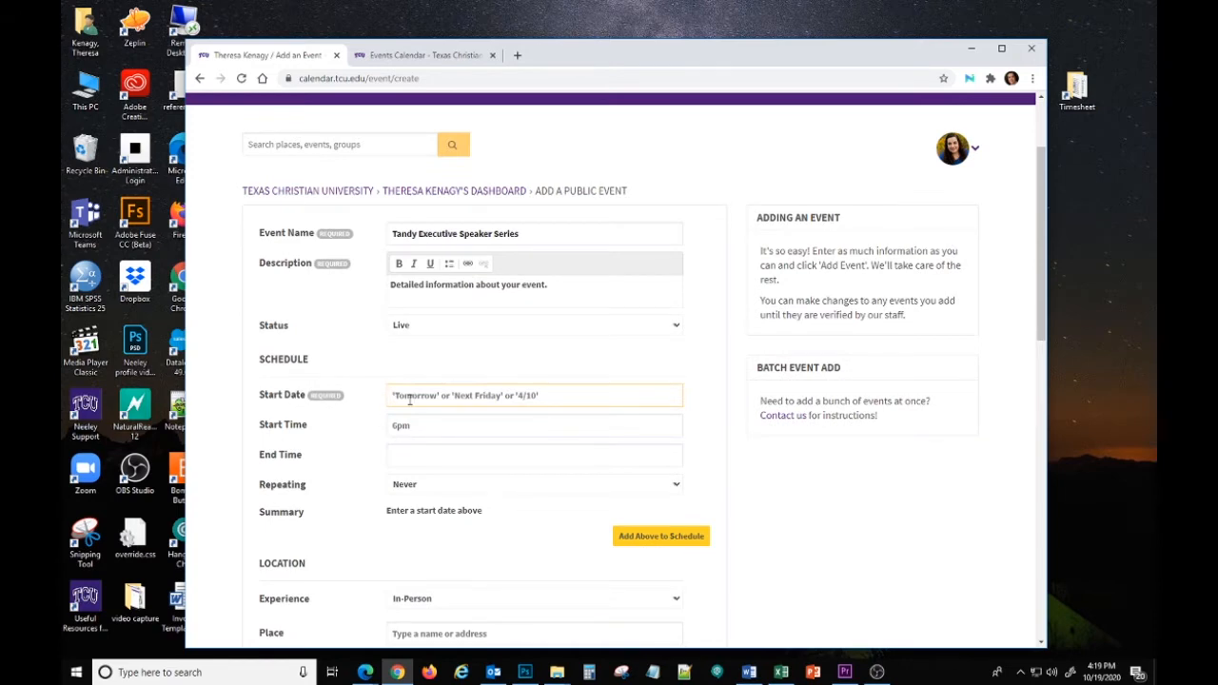
{"action": "type", "text": "10/22"}
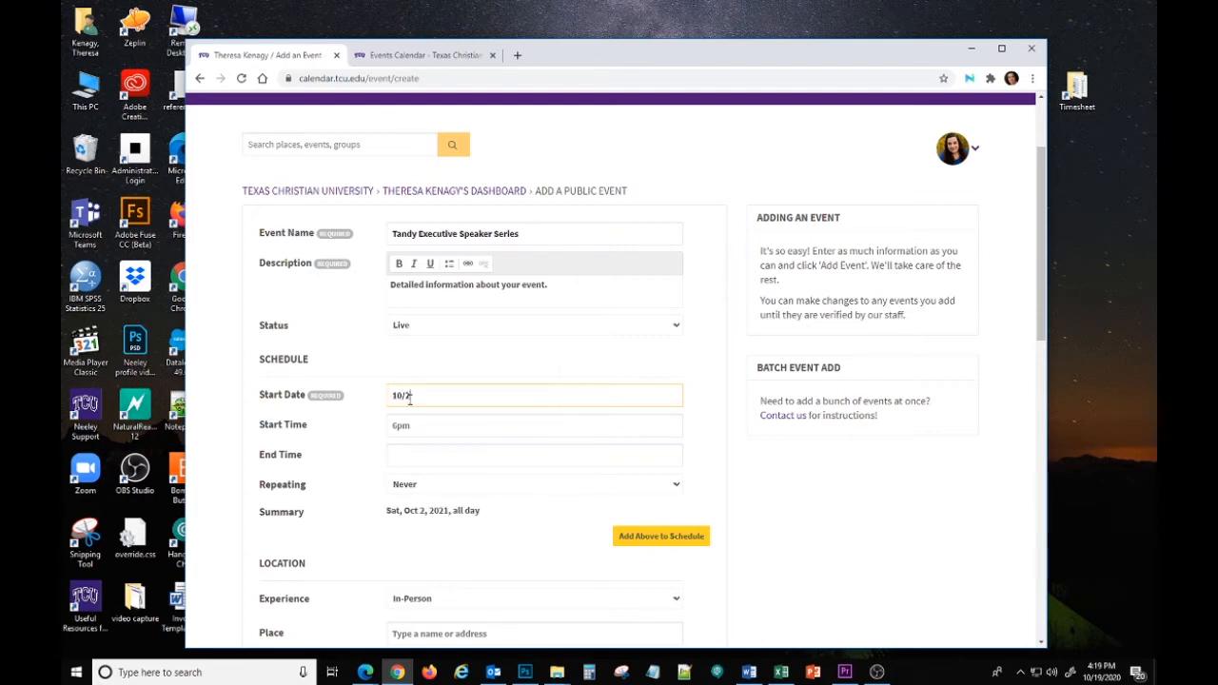
{"action": "left_click", "coordinate": [401, 424]}
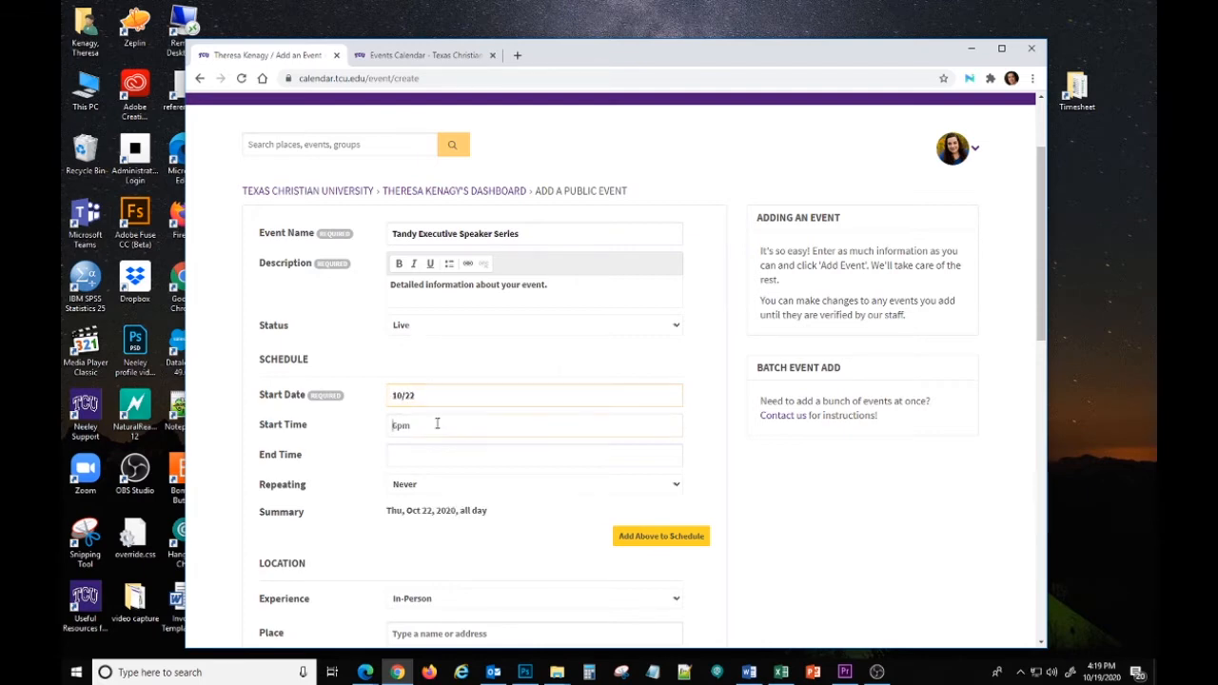
{"action": "type", "text": "1p"}
{"action": "left_click", "coordinate": [649, 537]}
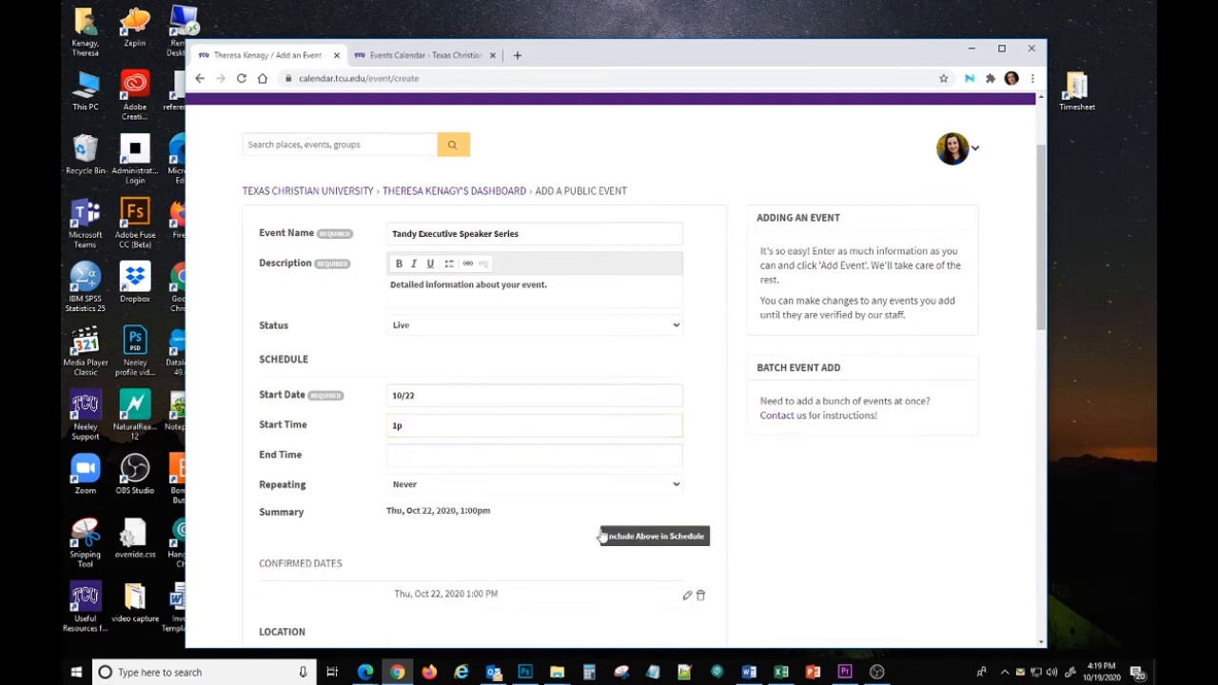
Change the start date to 11/22 and add it to the schedule as another event date.
{"action": "left_click_drag", "start_coordinate": [422, 397], "coordinate": [386, 400]}
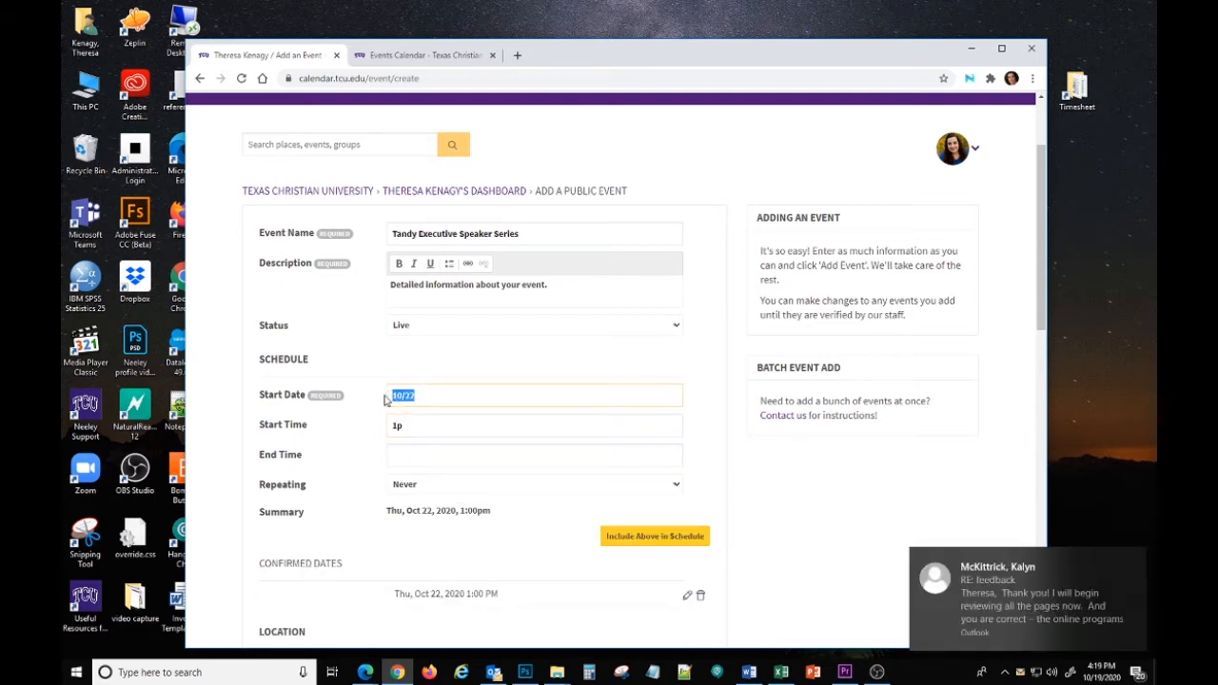
{"action": "type", "text": "11/22"}
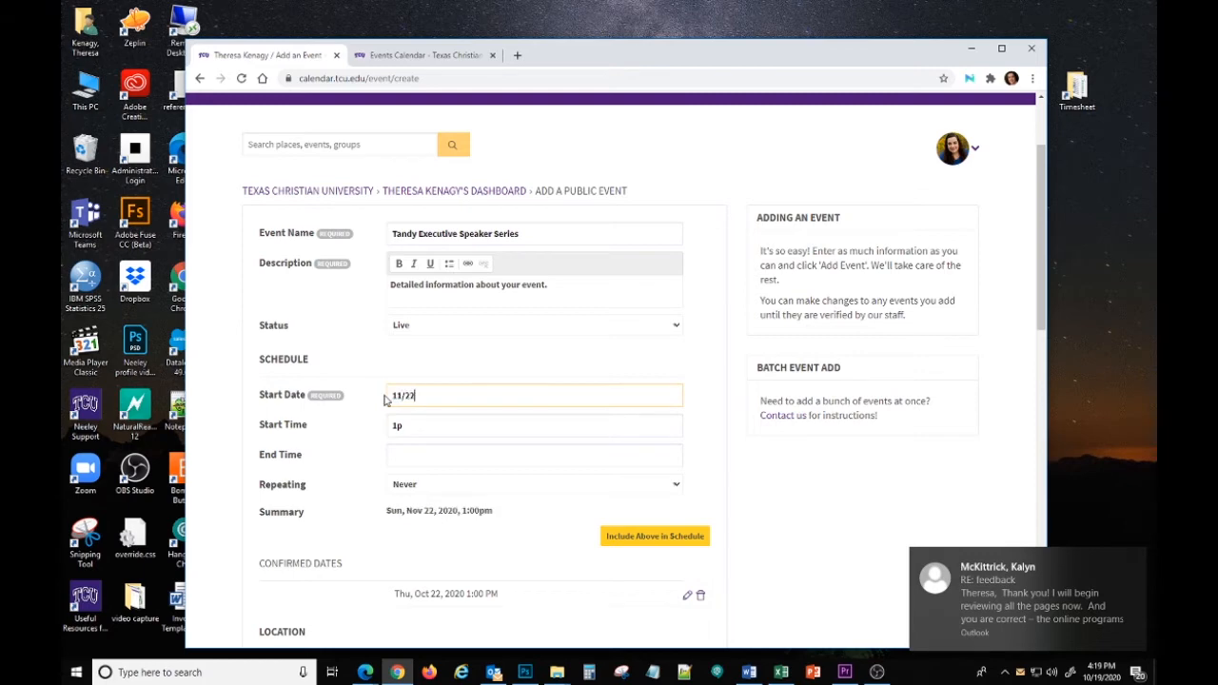
{"action": "left_click", "coordinate": [635, 545]}
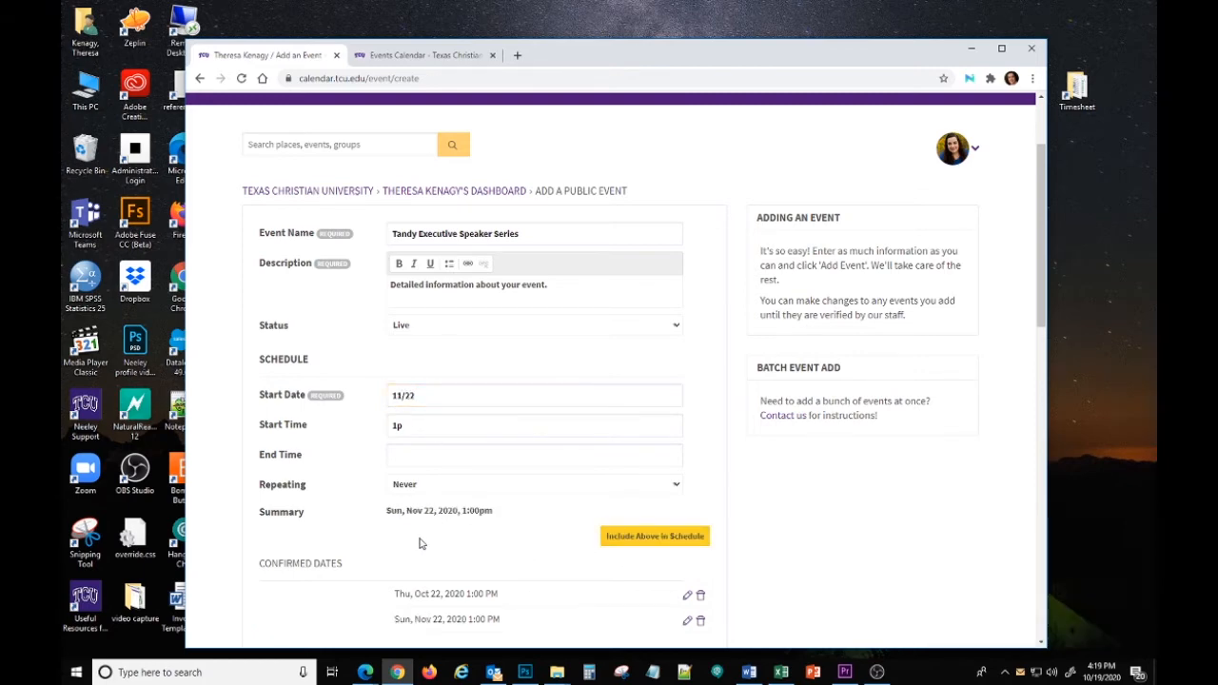
Open the Nov 22 confirmed date for editing and delete the Oct 22, 2020 date from the schedule.
{"action": "scroll", "coordinate": [418, 542], "scroll_direction": "down", "scroll_amount": 1}
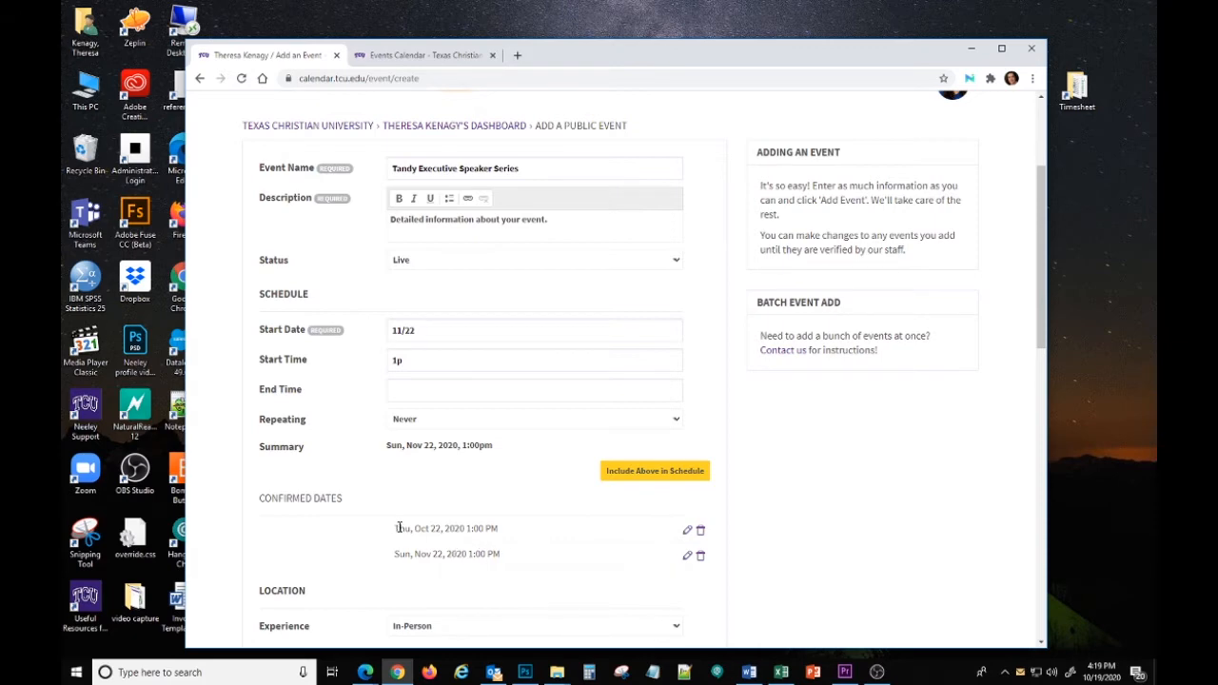
{"action": "left_click_drag", "start_coordinate": [396, 527], "coordinate": [502, 533]}
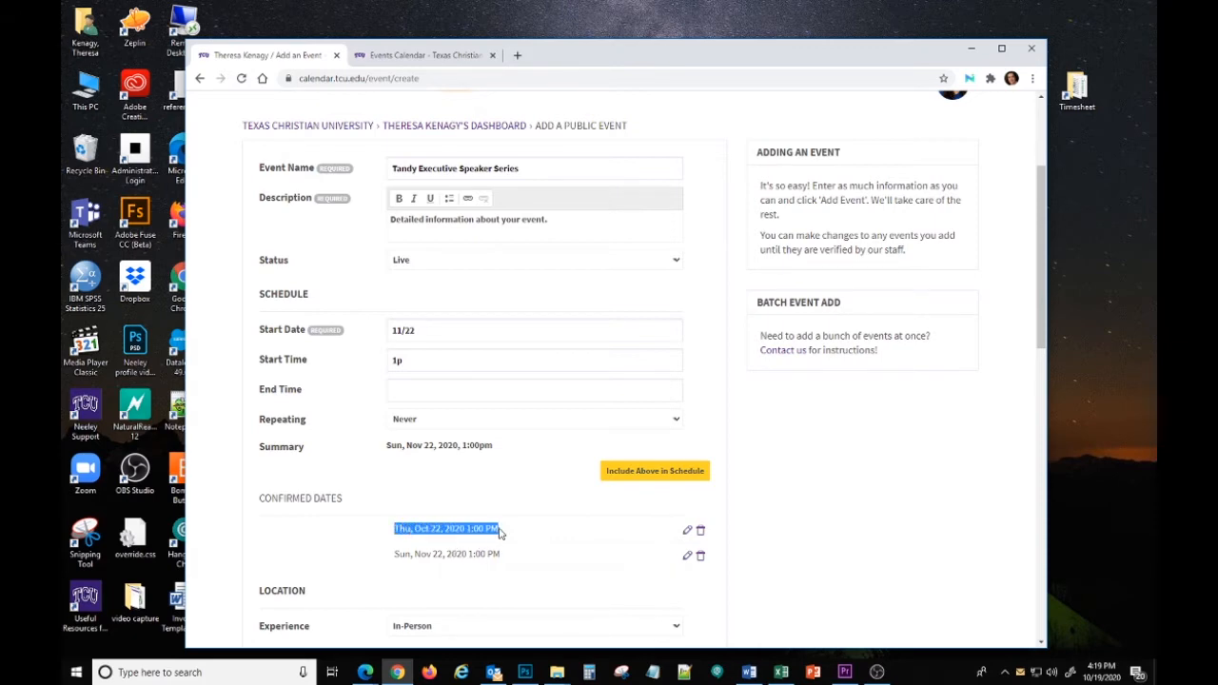
{"action": "left_click_drag", "start_coordinate": [395, 554], "coordinate": [503, 557]}
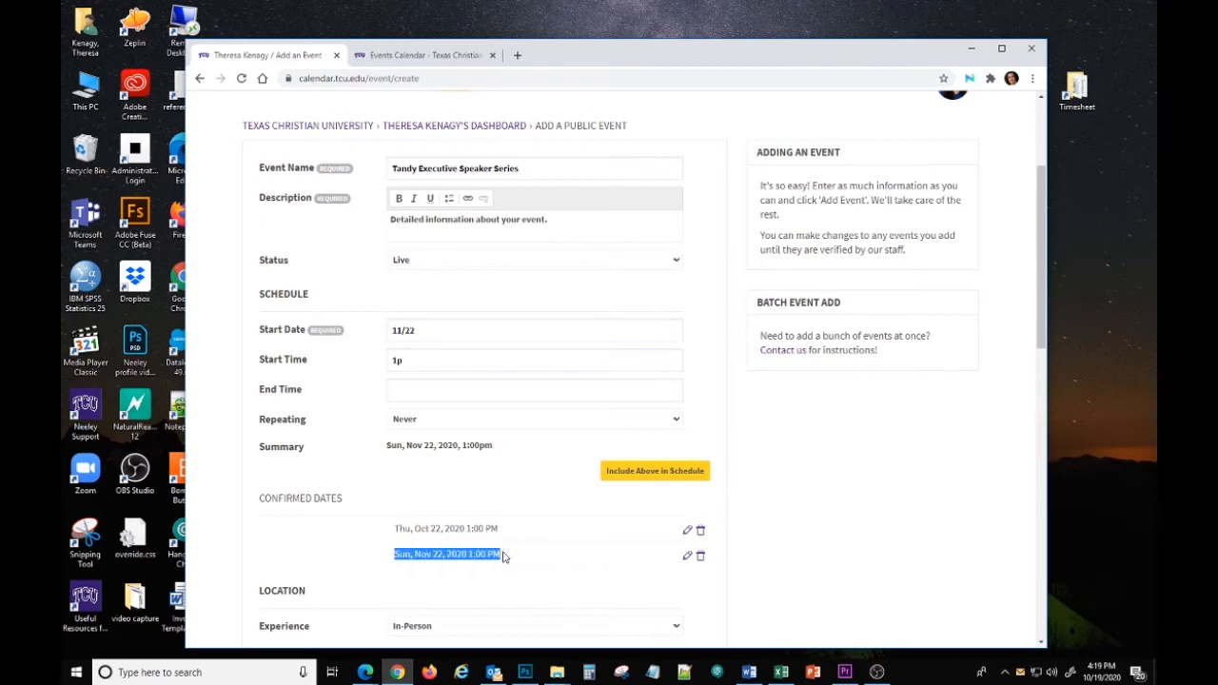
{"action": "left_click", "coordinate": [688, 556]}
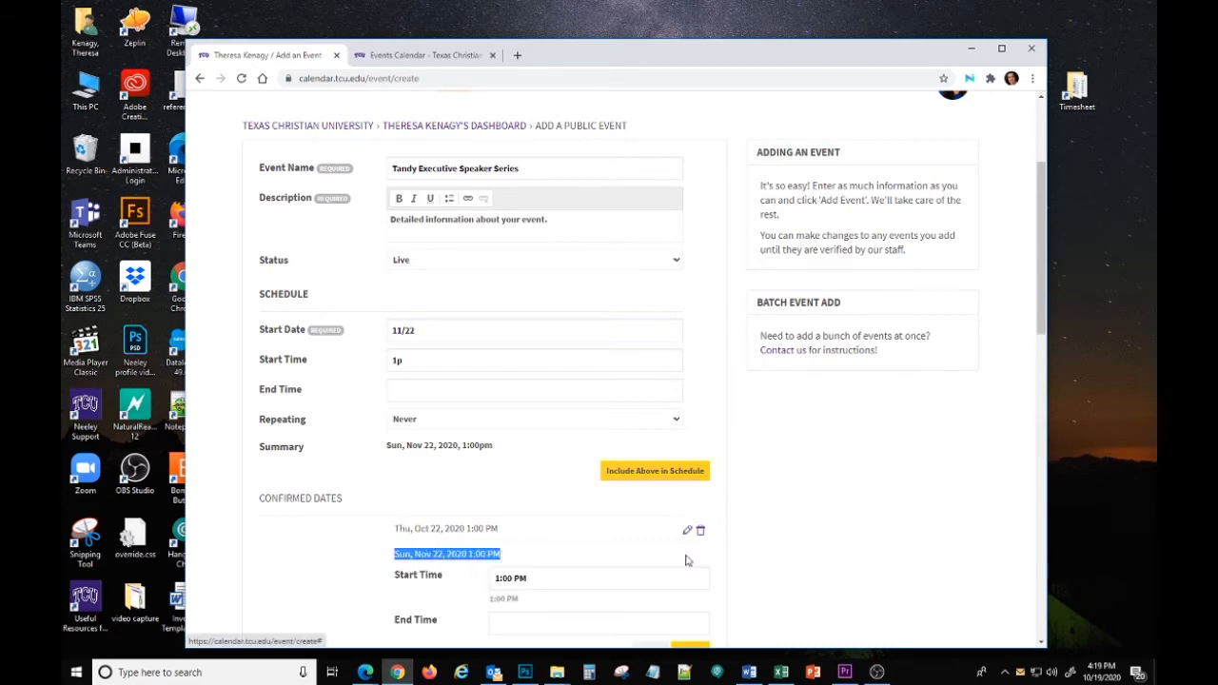
{"action": "scroll", "coordinate": [693, 561], "scroll_direction": "down", "scroll_amount": 1}
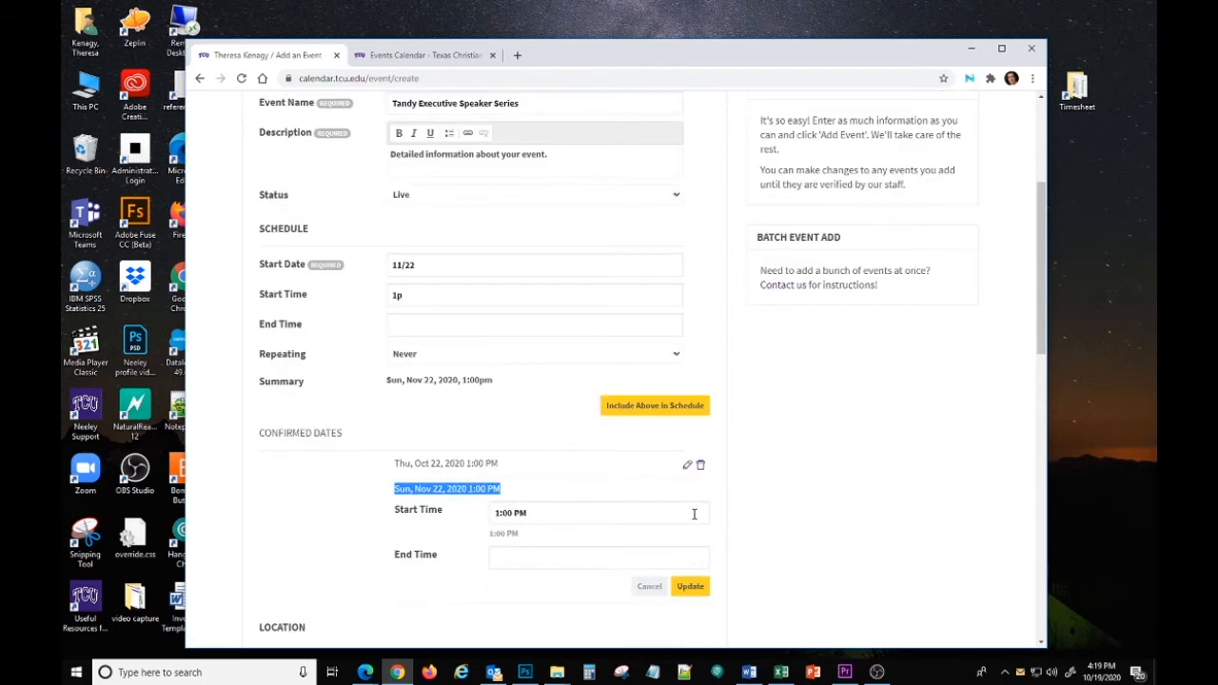
{"action": "left_click", "coordinate": [701, 465]}
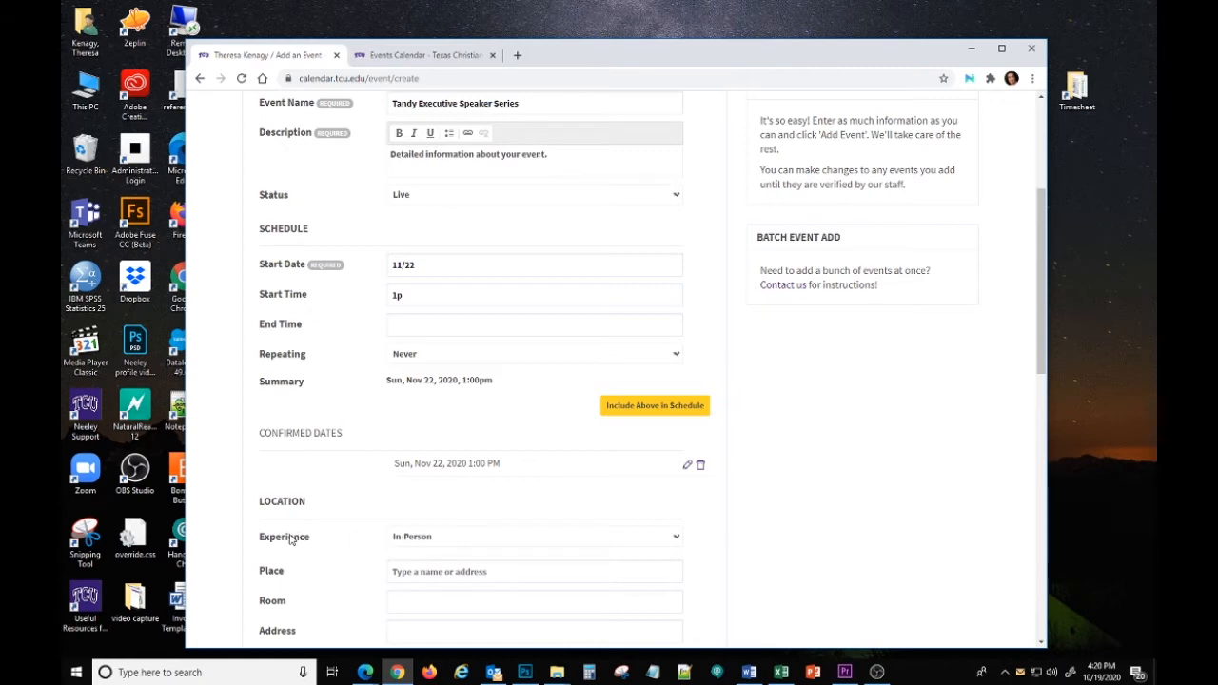
Set the location experience to In-Person, with "Smith Hall" as the place and "Neeley 2520" as the room.
{"action": "left_click_drag", "start_coordinate": [264, 540], "coordinate": [312, 542]}
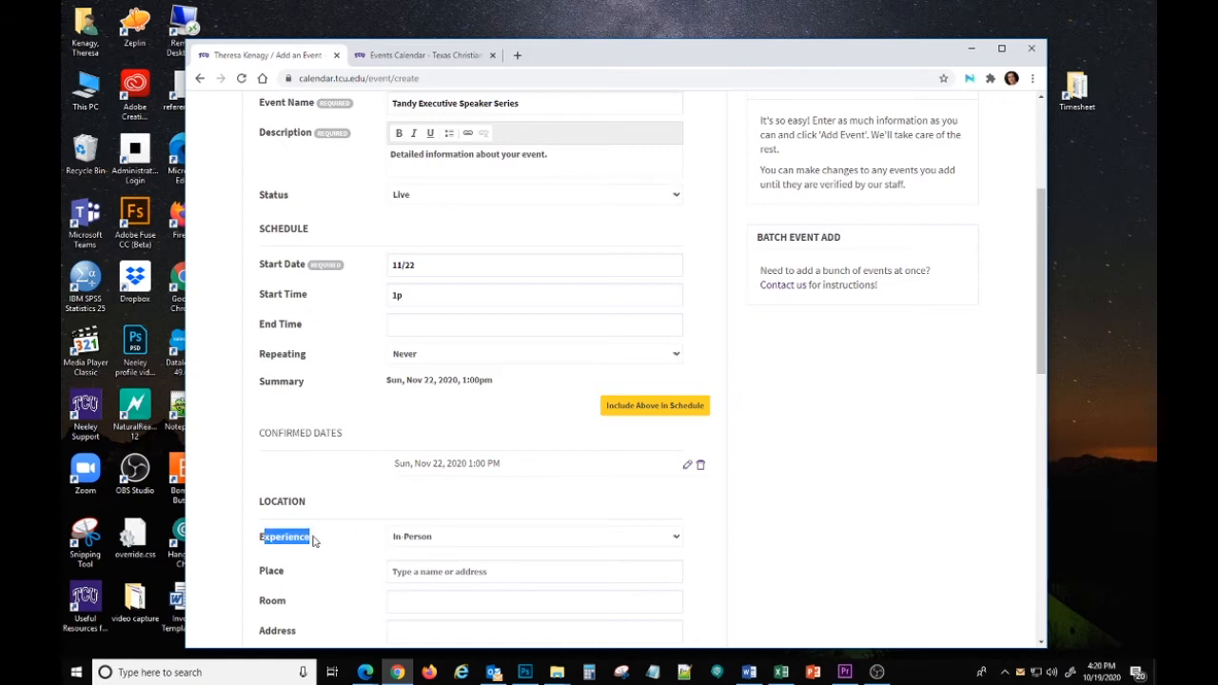
{"action": "left_click", "coordinate": [408, 541]}
{"action": "left_click", "coordinate": [408, 580]}
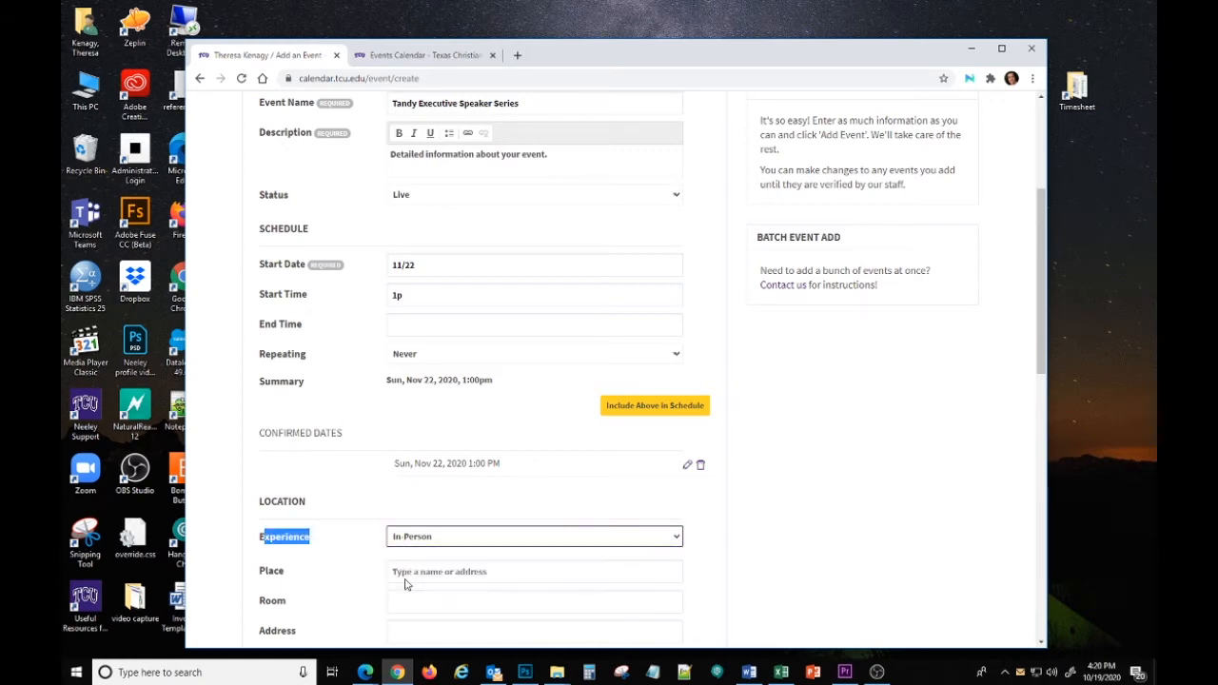
{"action": "scroll", "coordinate": [348, 580], "scroll_direction": "down", "scroll_amount": 2}
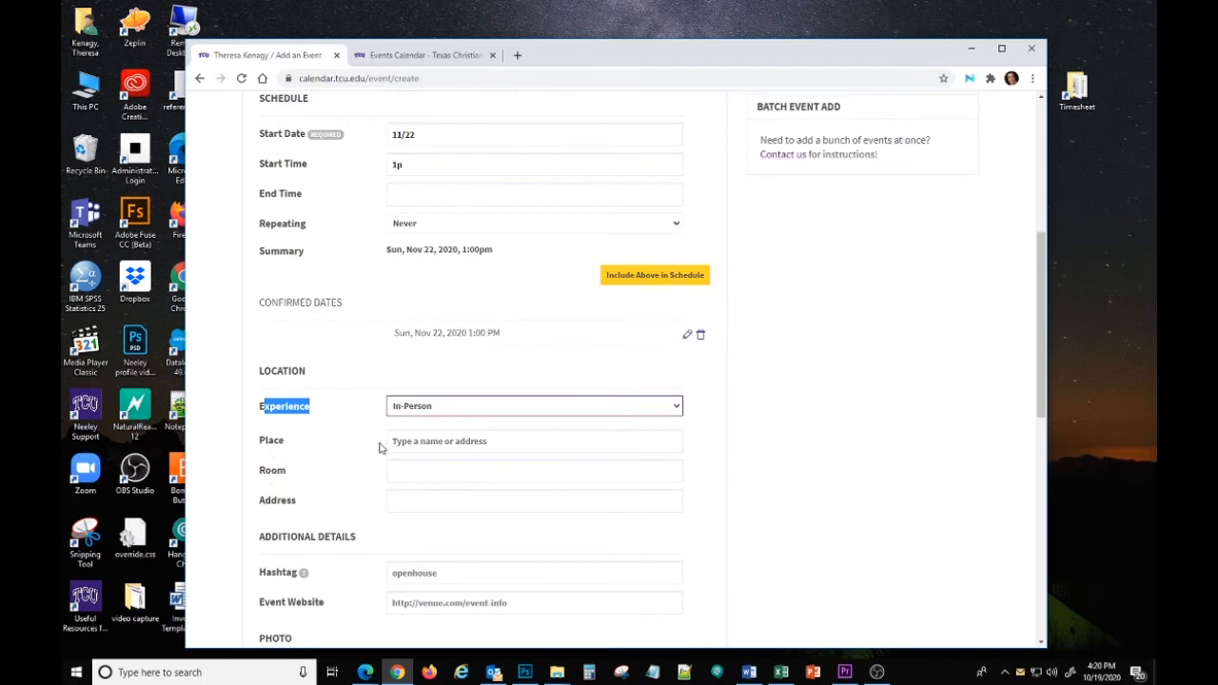
{"action": "left_click", "coordinate": [474, 443]}
{"action": "type", "text": "Sm"}
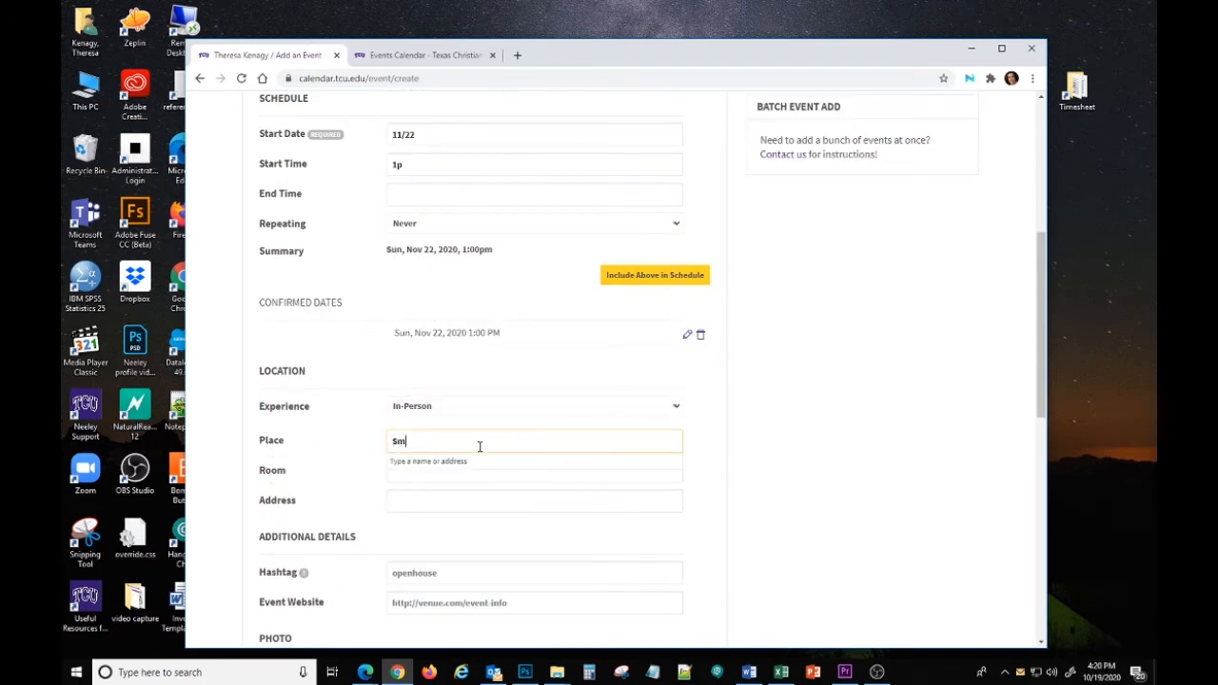
{"action": "type", "text": "ith Hall"}
{"action": "key", "text": "Tab"}
{"action": "type", "text": "Neel"}
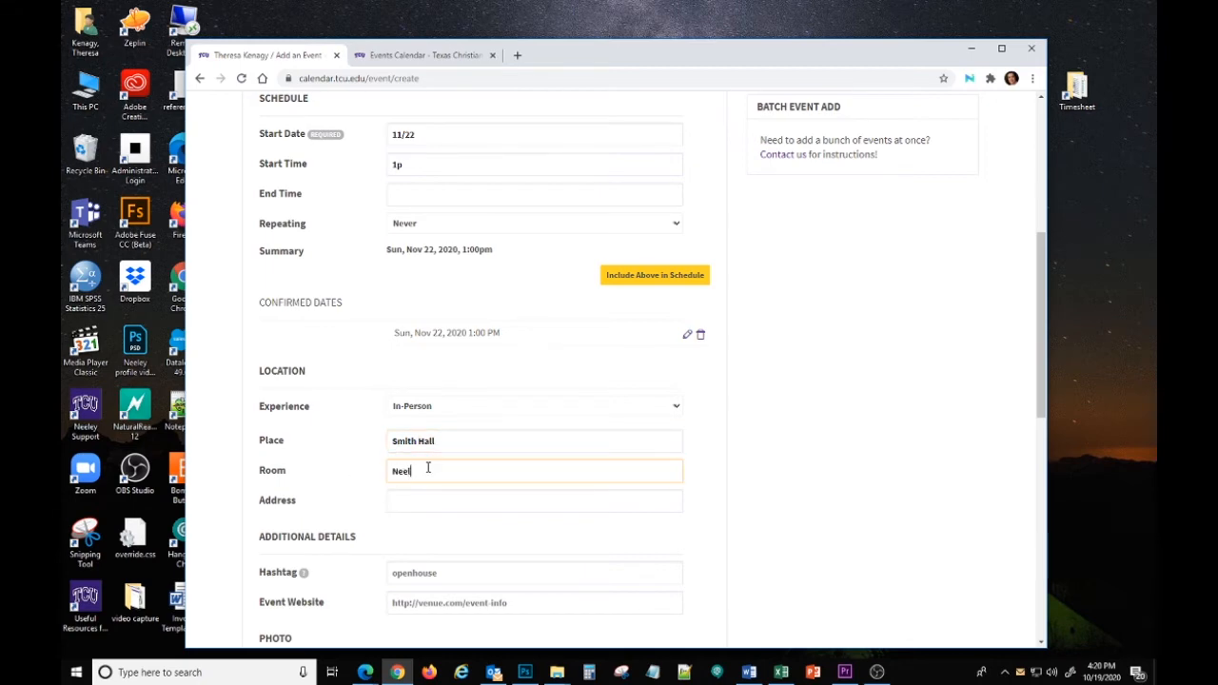
{"action": "type", "text": "ey "}
{"action": "type", "text": "2020"}
Switch the location experience to Virtual and go to the Stream URL field.
{"action": "left_click", "coordinate": [411, 410]}
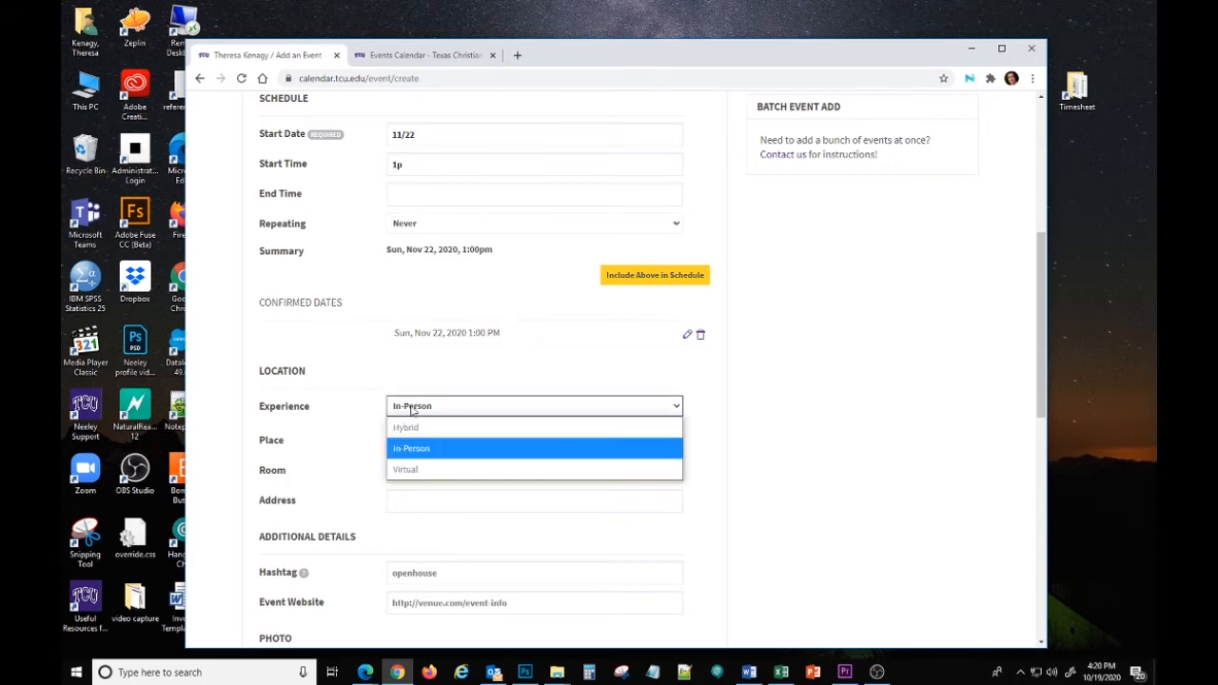
{"action": "left_click", "coordinate": [411, 471]}
{"action": "left_click", "coordinate": [393, 505]}
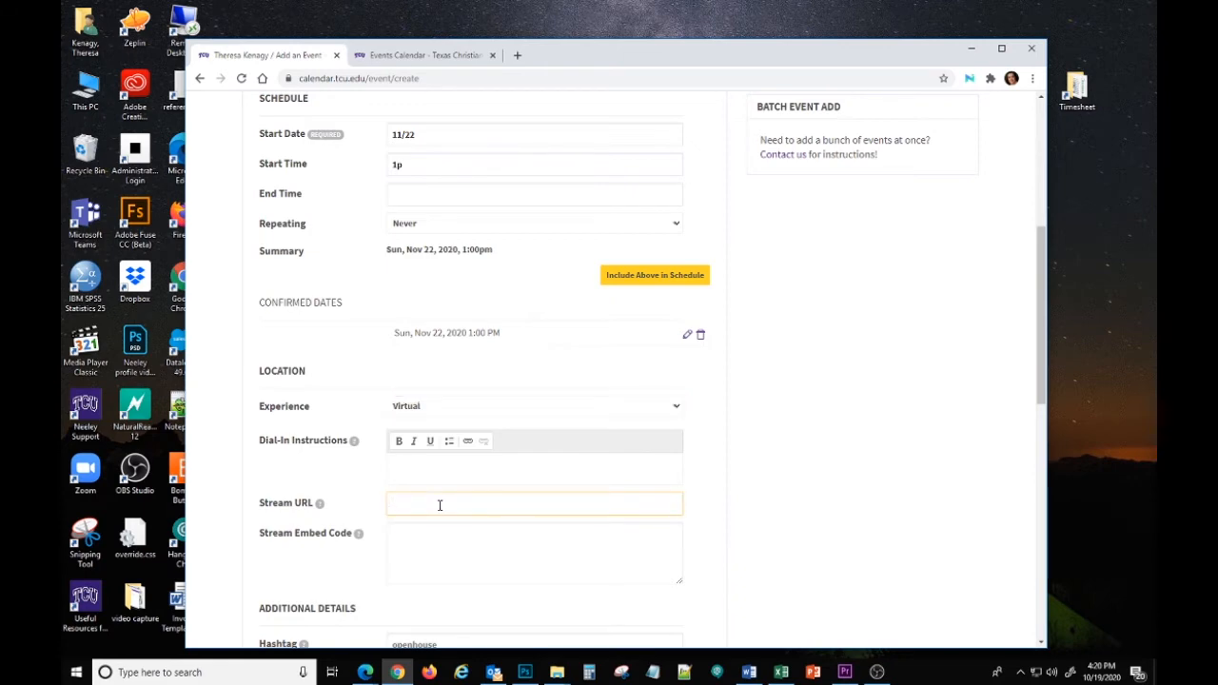
Set the location experience to Hybrid and look over the in-person and streaming fields it offers.
{"action": "left_click", "coordinate": [410, 413]}
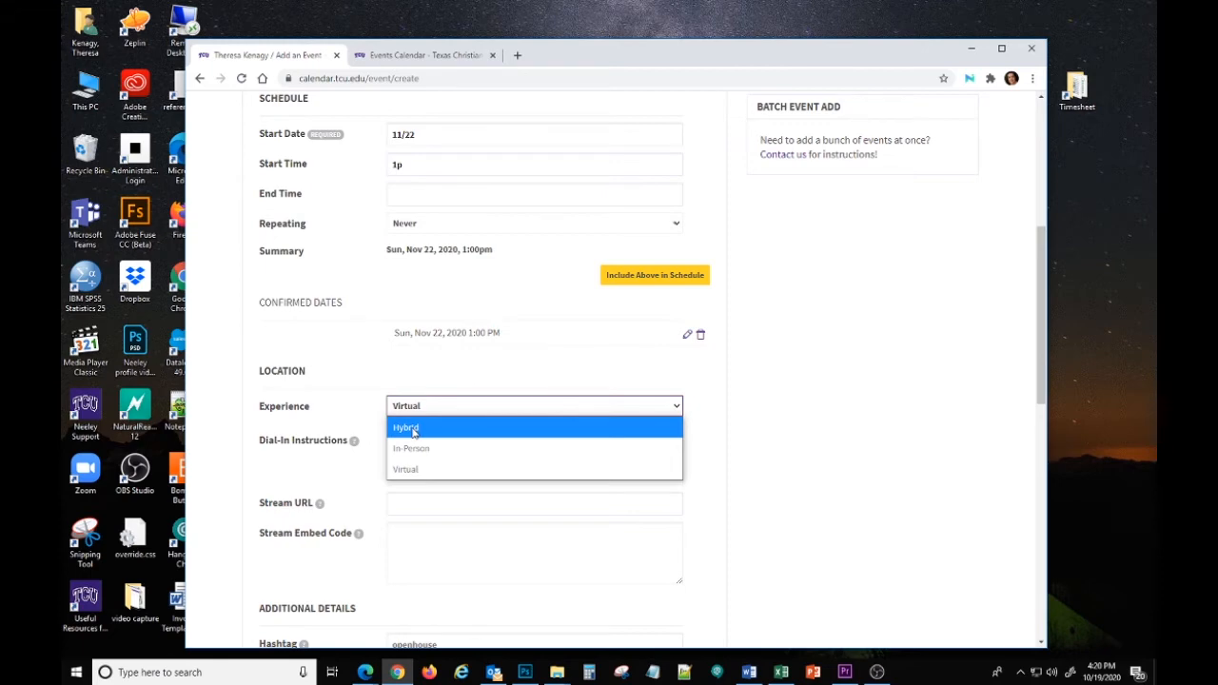
{"action": "left_click", "coordinate": [414, 431]}
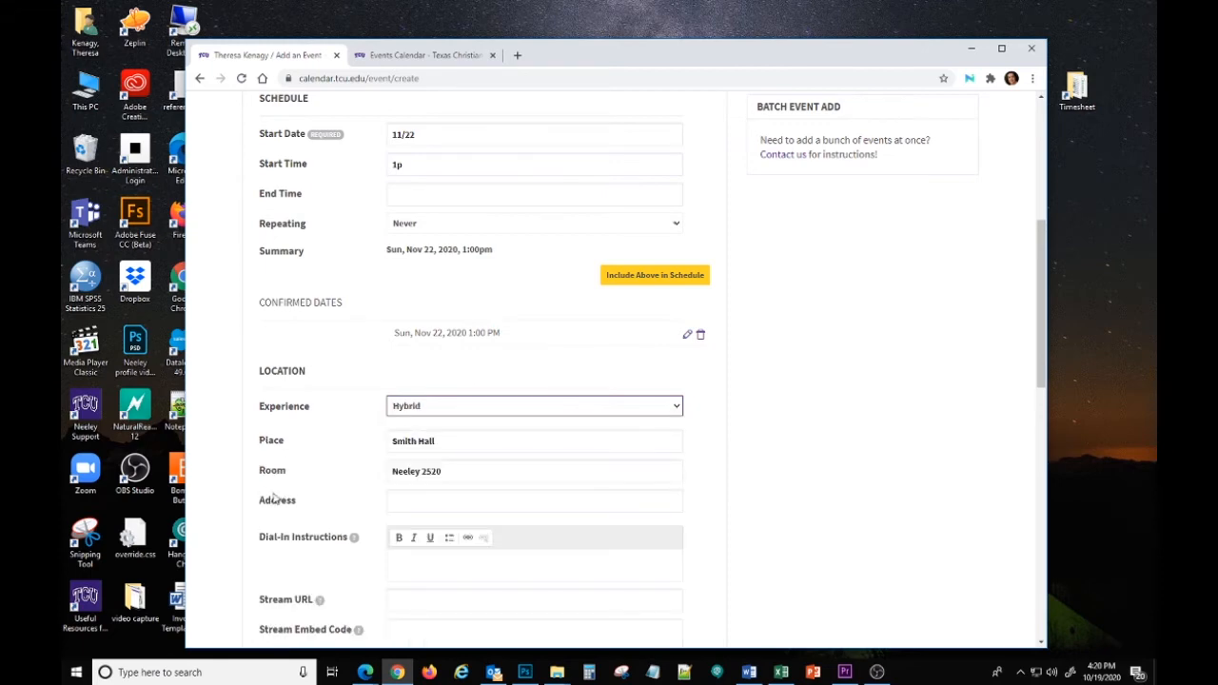
{"action": "scroll", "coordinate": [285, 578], "scroll_direction": "down", "scroll_amount": 2}
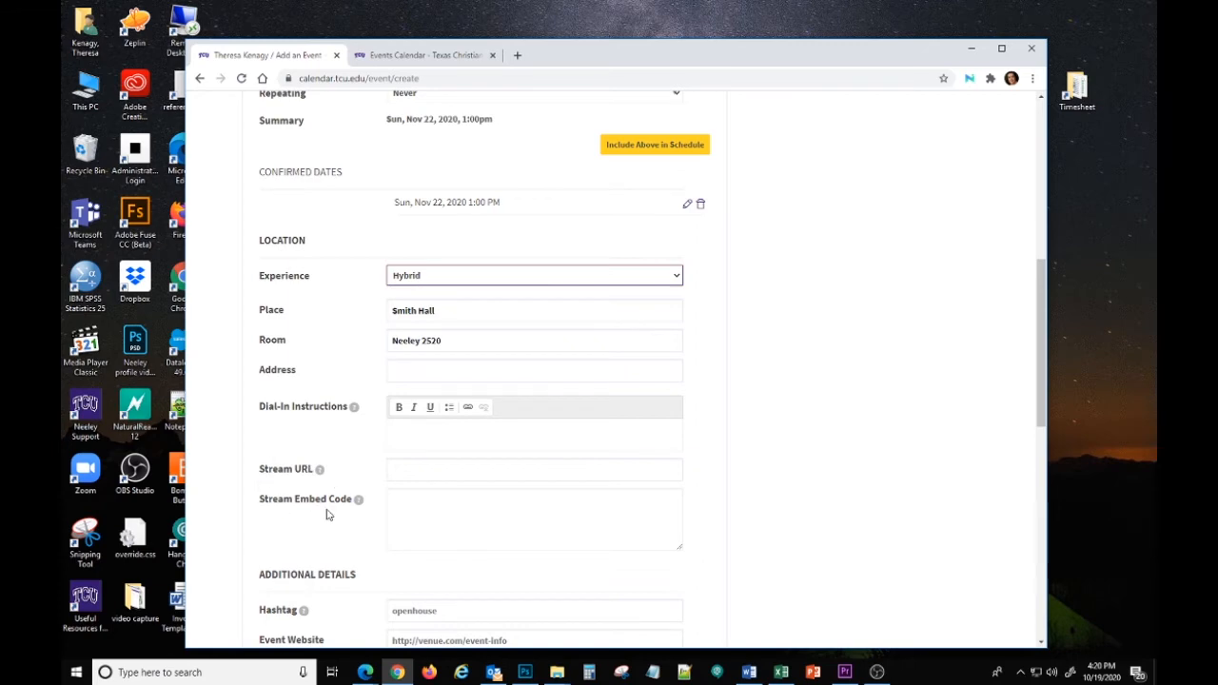
{"action": "scroll", "coordinate": [326, 515], "scroll_direction": "down", "scroll_amount": 3}
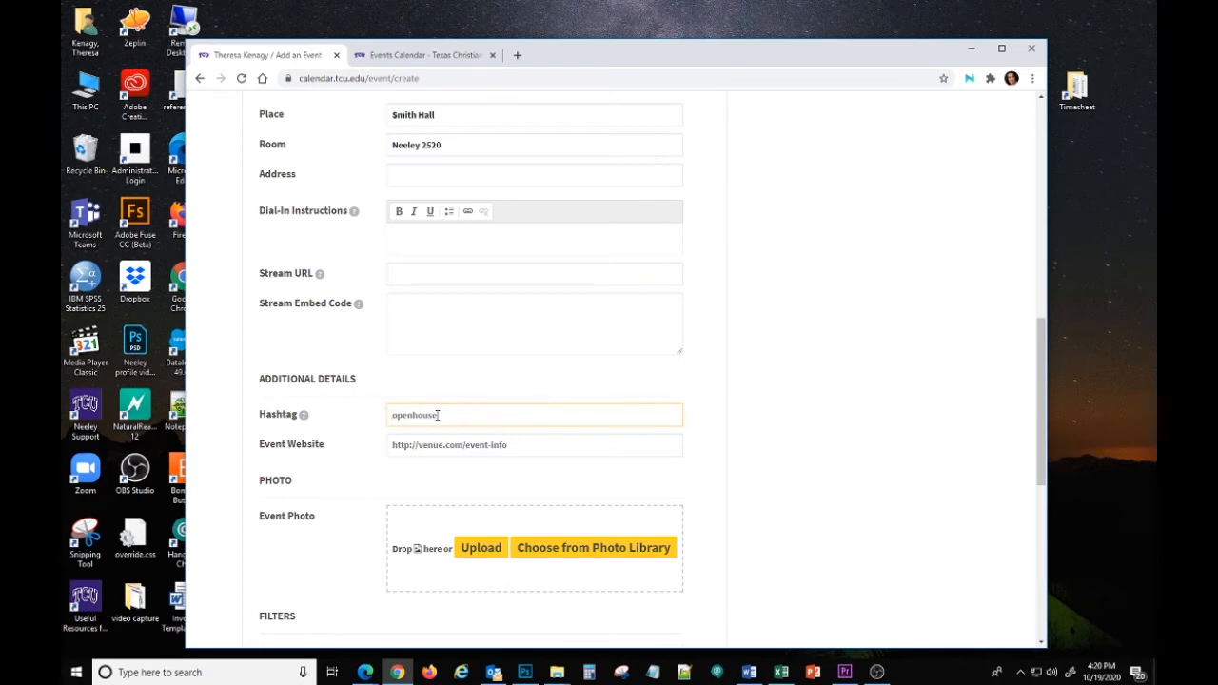
{"action": "type", "text": "tess"}
{"action": "left_click", "coordinate": [534, 443]}
{"action": "type", "text": "https://tess"}
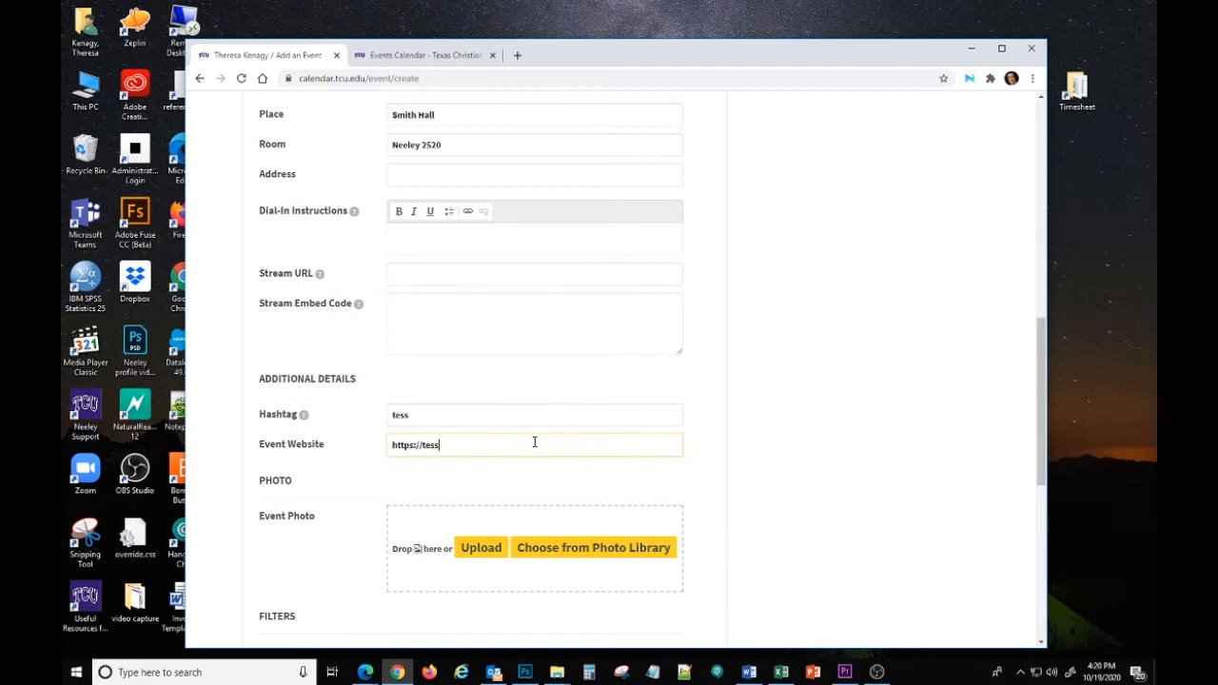
{"action": "type", "text": ".tcu.edu"}
Go to the event photo section, then switch to Photoshop and view the square portrait image as a photo example.
{"action": "scroll", "coordinate": [534, 443], "scroll_direction": "down", "scroll_amount": 2}
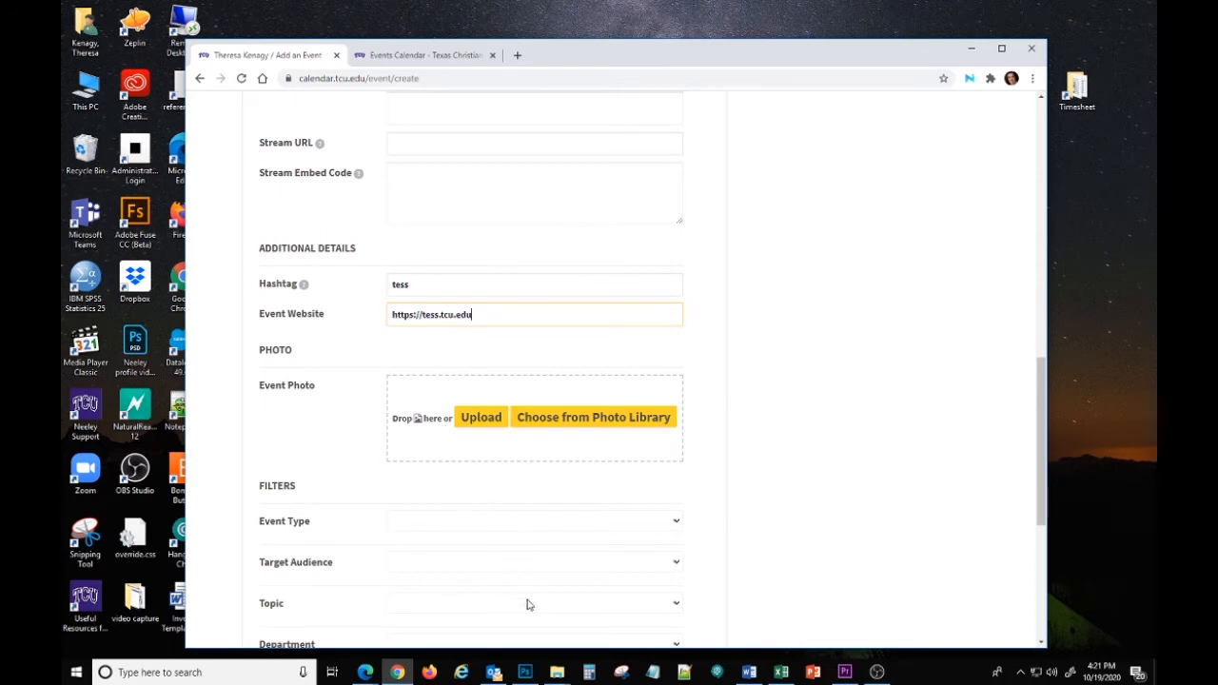
{"action": "left_click", "coordinate": [524, 673]}
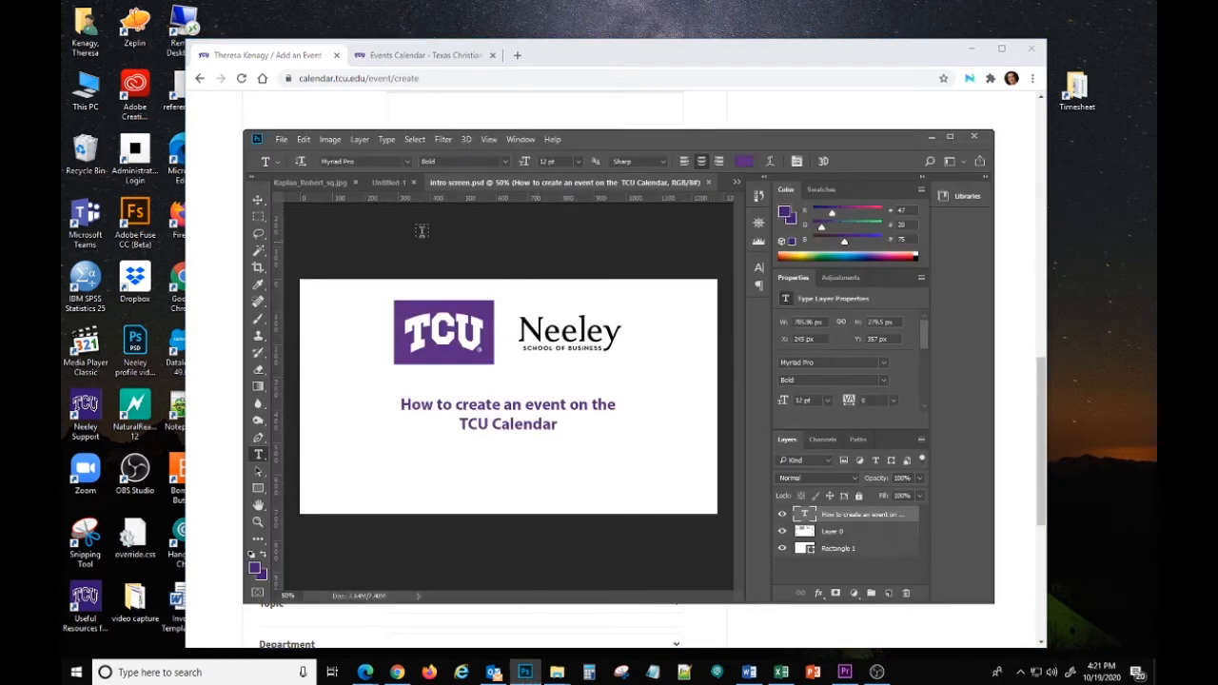
{"action": "left_click", "coordinate": [310, 182]}
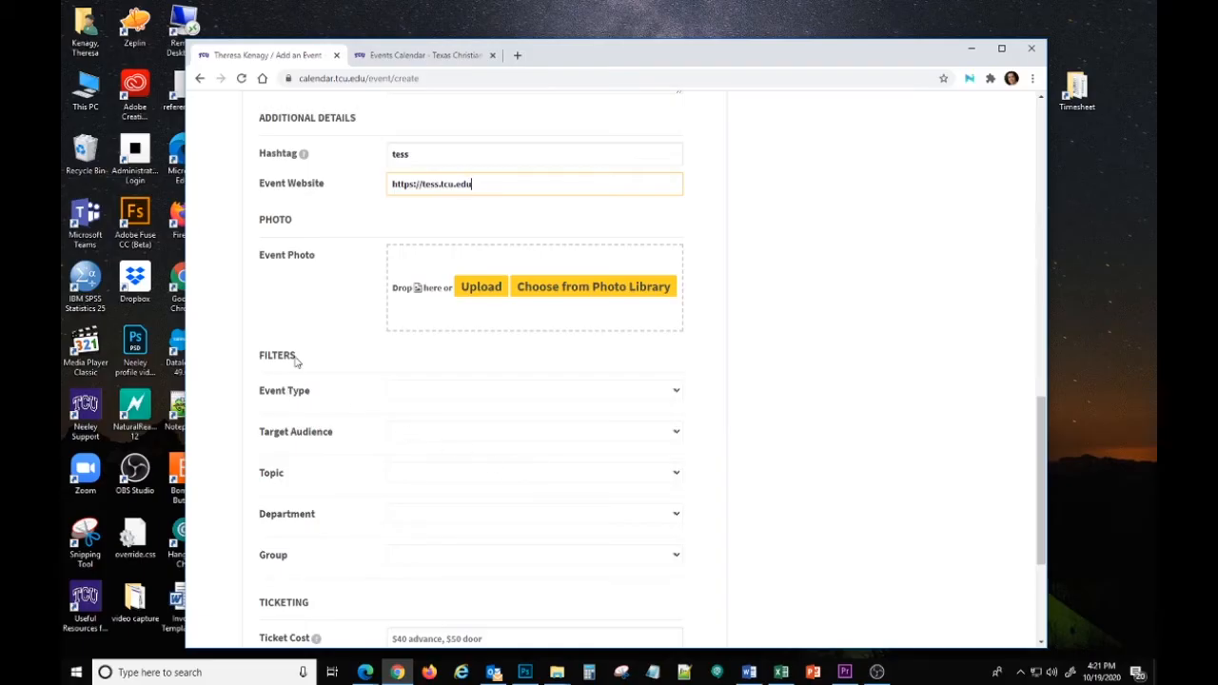
Examine the options offered by the Event Type, Target Audience and Topic filters without selecting any.
{"action": "left_click_drag", "start_coordinate": [259, 356], "coordinate": [297, 359]}
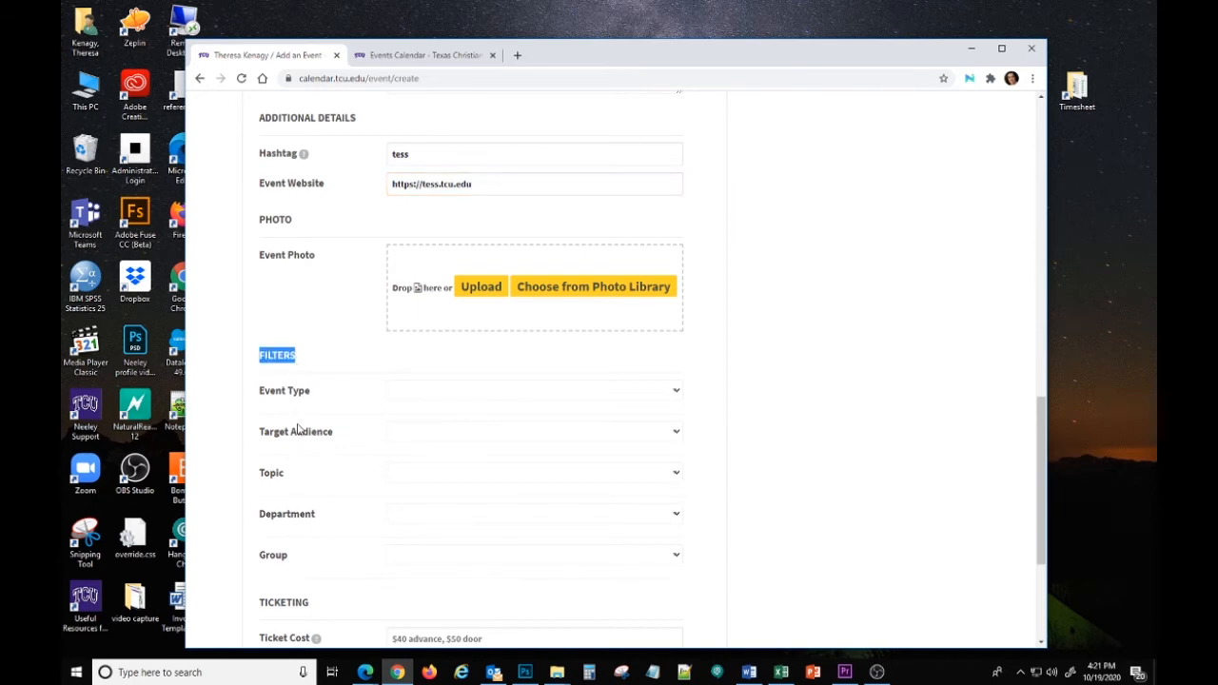
{"action": "scroll", "coordinate": [297, 430], "scroll_direction": "down", "scroll_amount": 3}
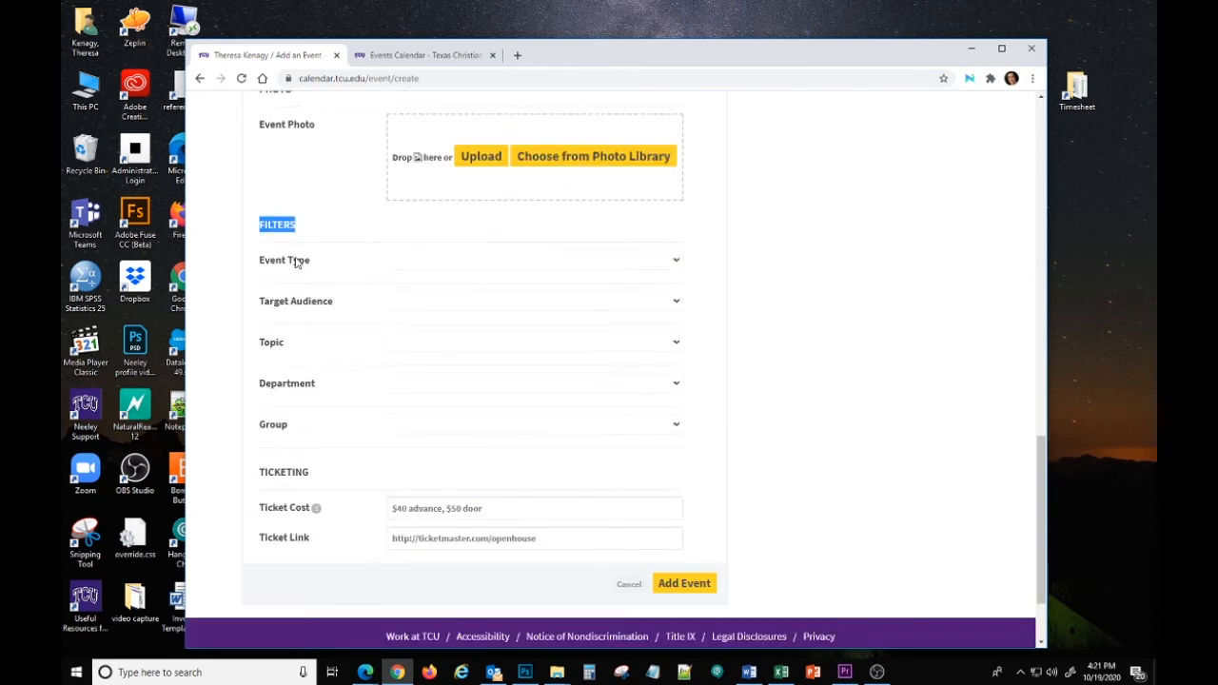
{"action": "left_click", "coordinate": [677, 263]}
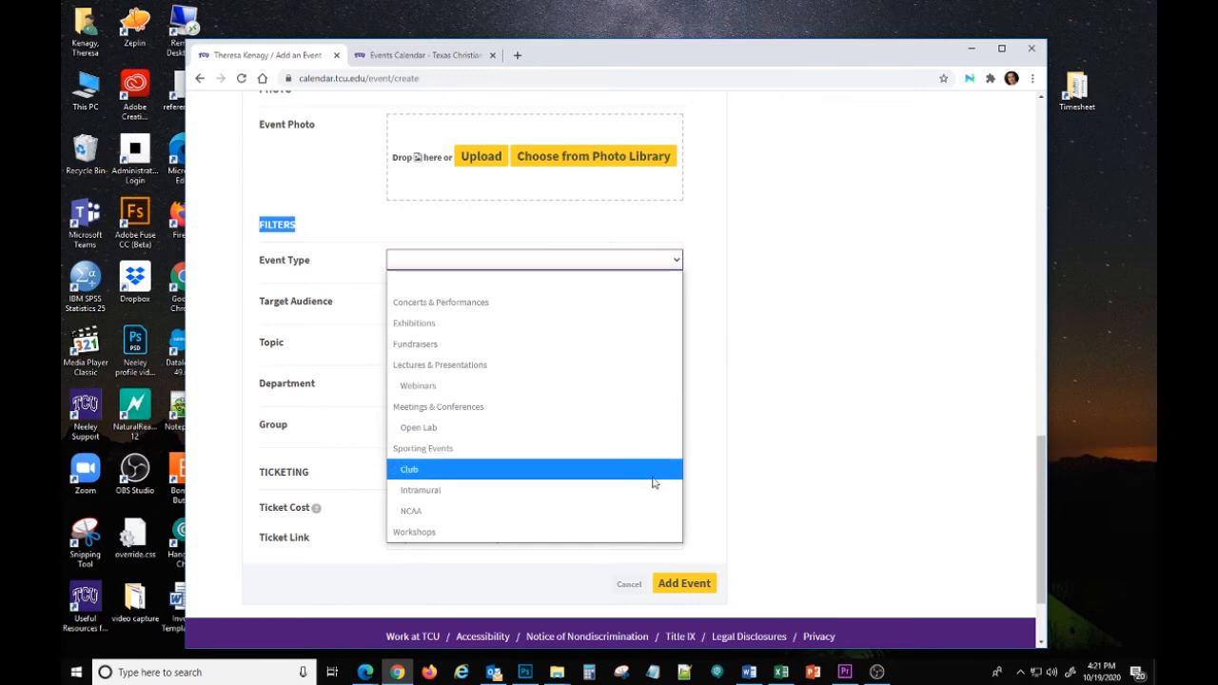
{"action": "left_click", "coordinate": [768, 508]}
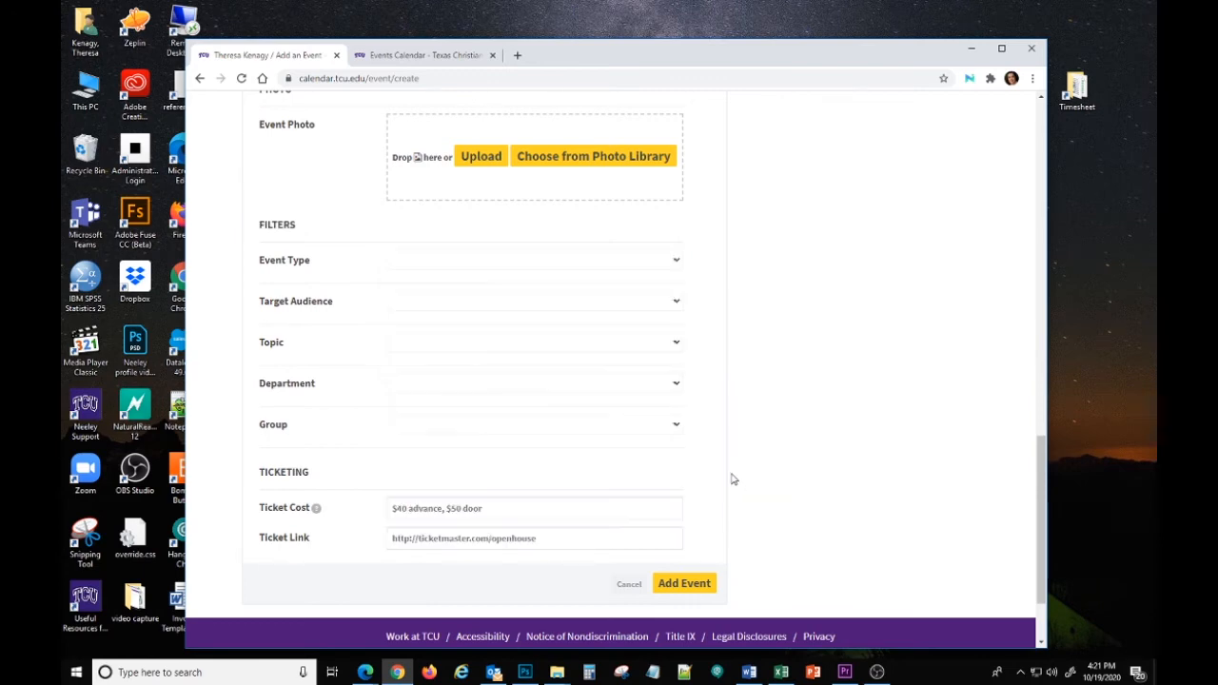
{"action": "left_click", "coordinate": [677, 301]}
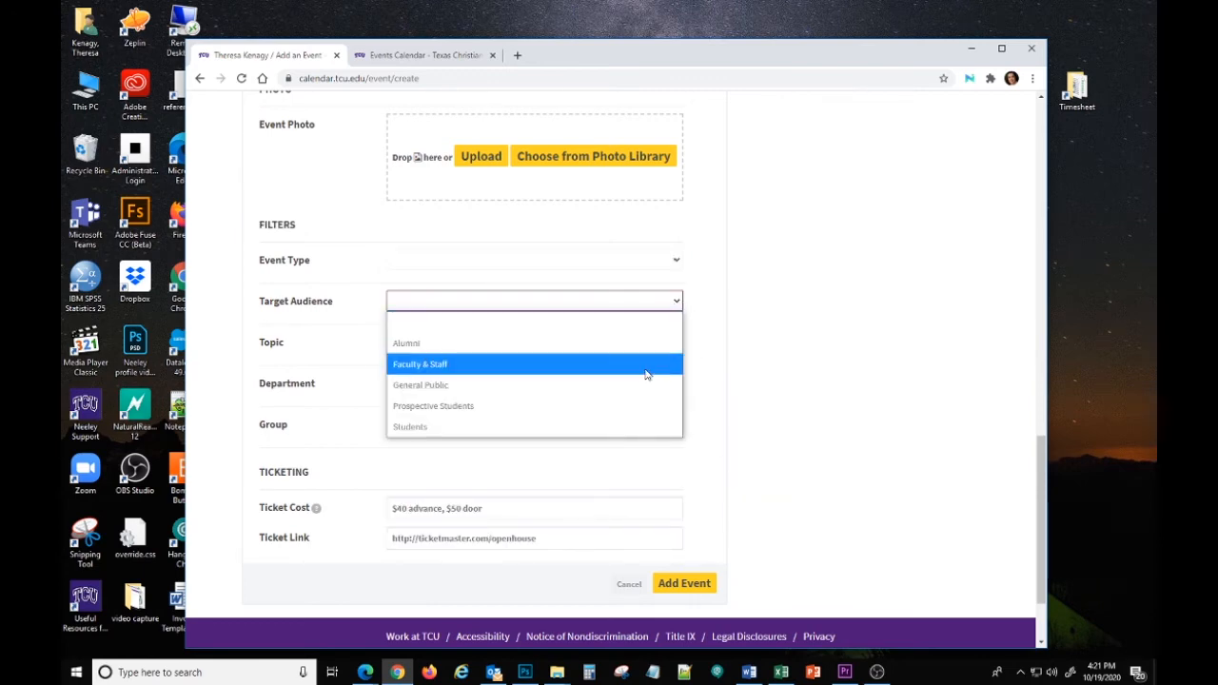
{"action": "left_click", "coordinate": [716, 420]}
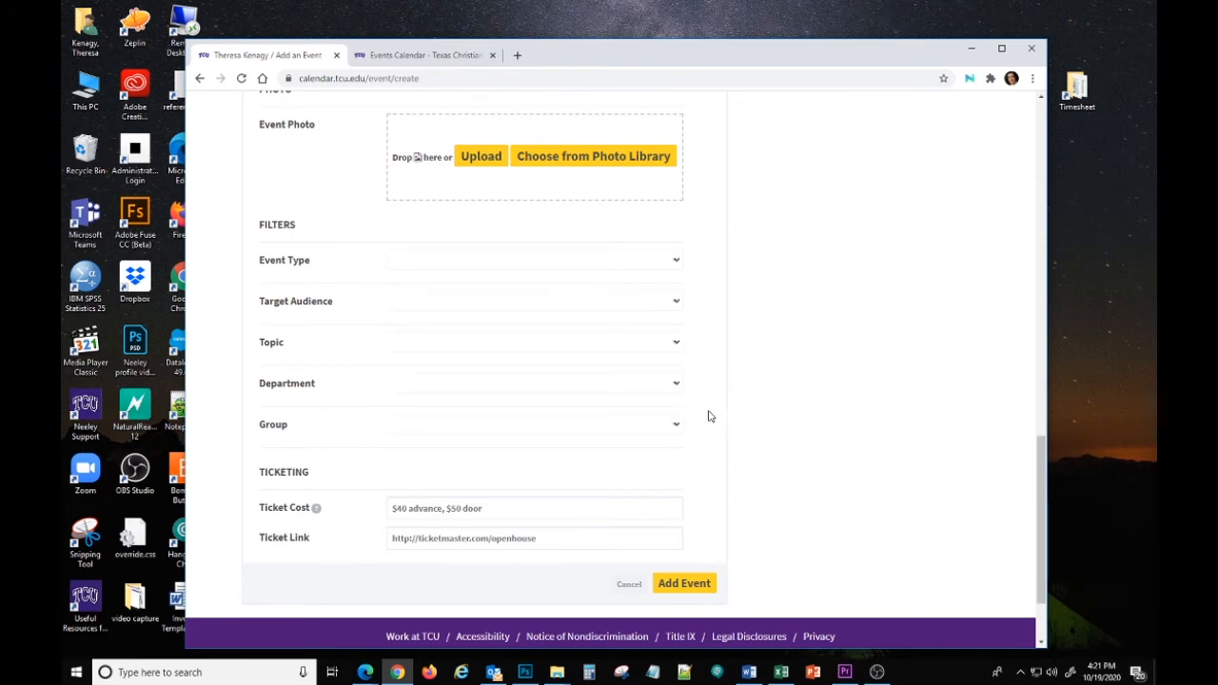
{"action": "left_click", "coordinate": [677, 344]}
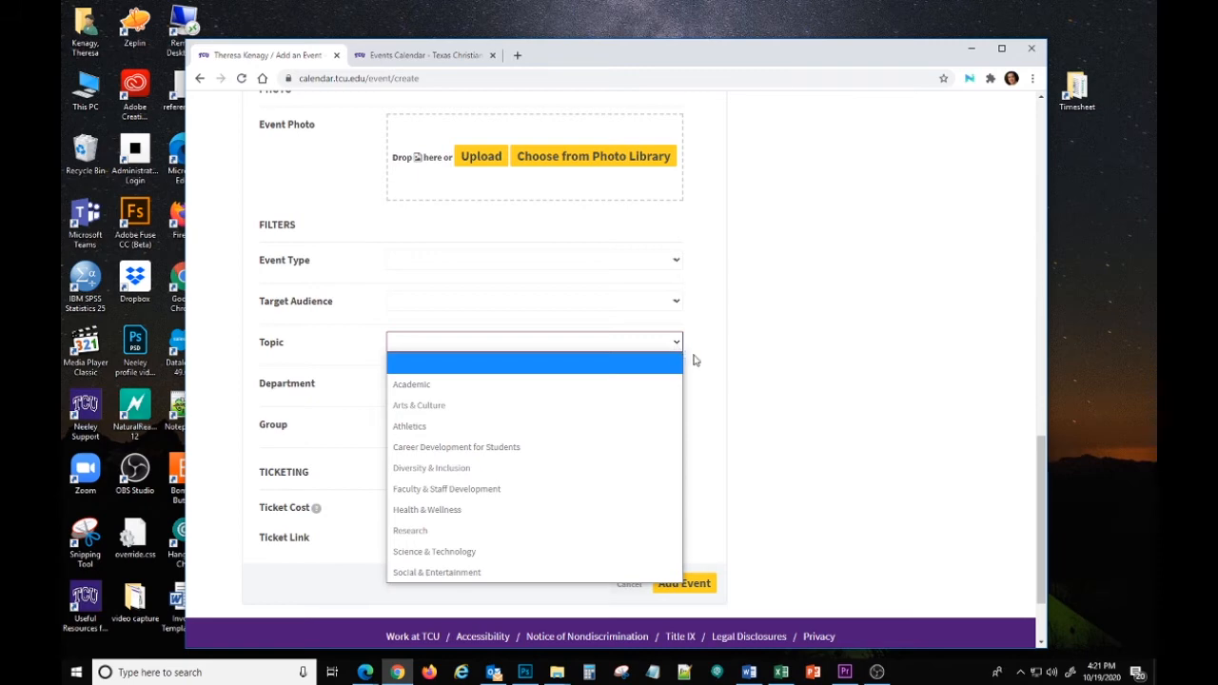
{"action": "left_click", "coordinate": [693, 358]}
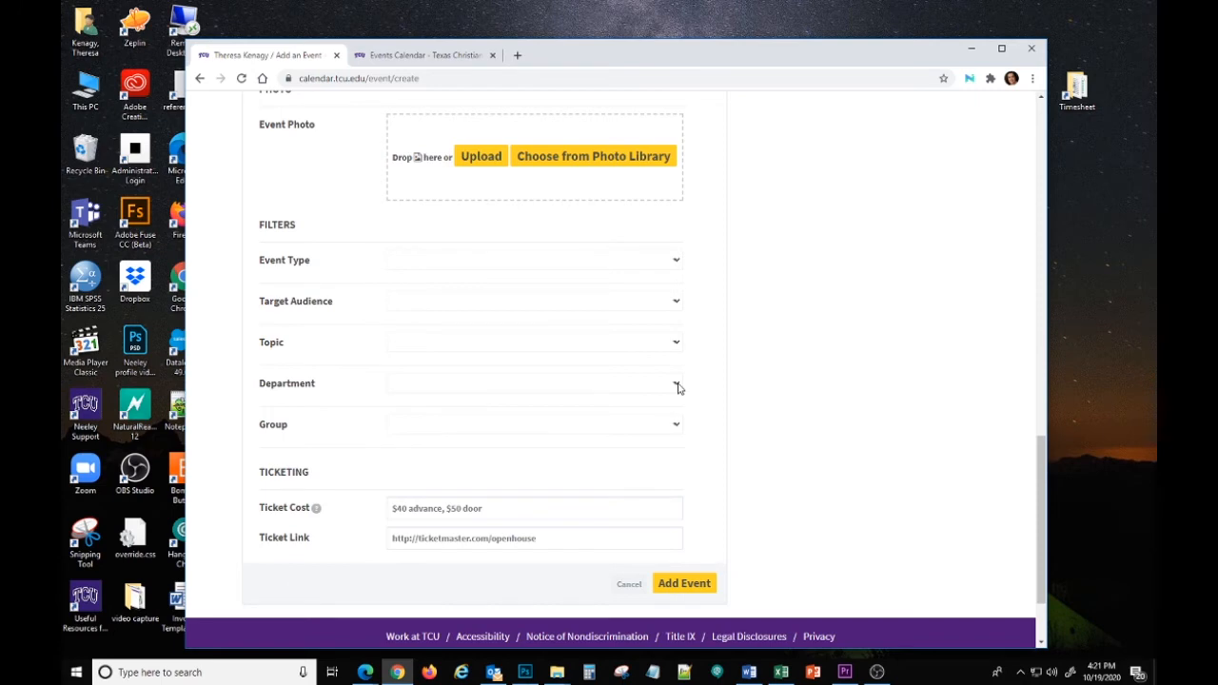
Add Neeley School of Business as the event's department.
{"action": "left_click", "coordinate": [677, 386]}
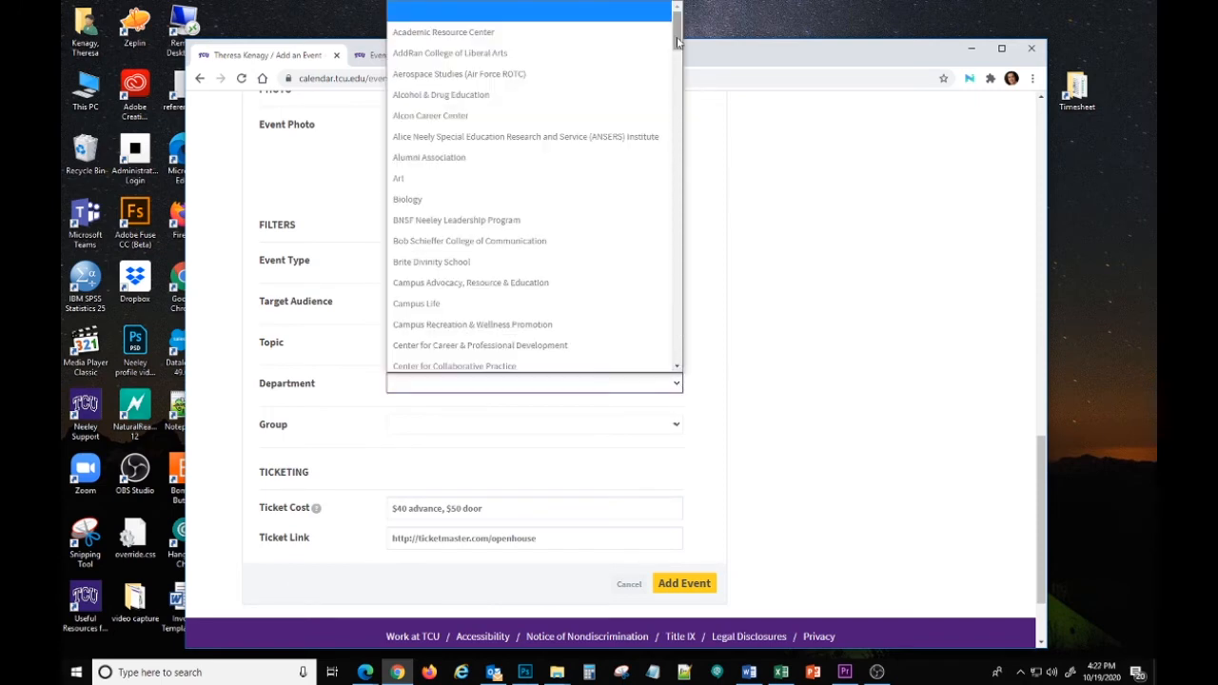
{"action": "left_click_drag", "start_coordinate": [678, 41], "coordinate": [670, 241]}
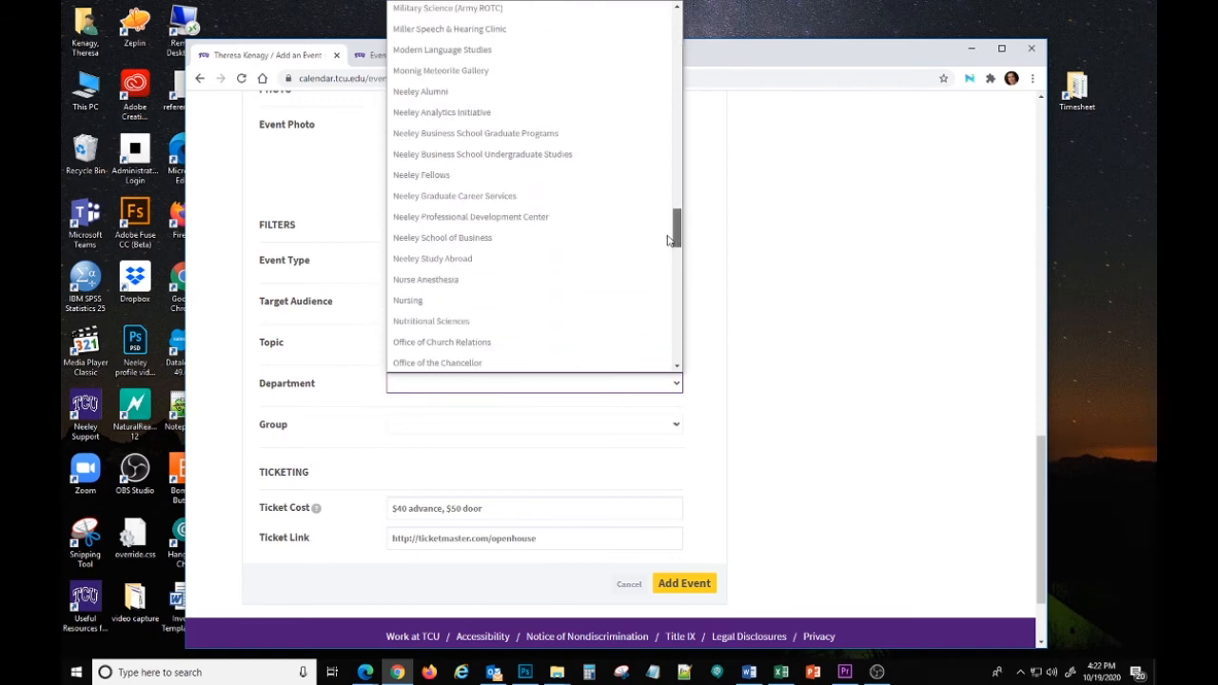
{"action": "left_click", "coordinate": [443, 238]}
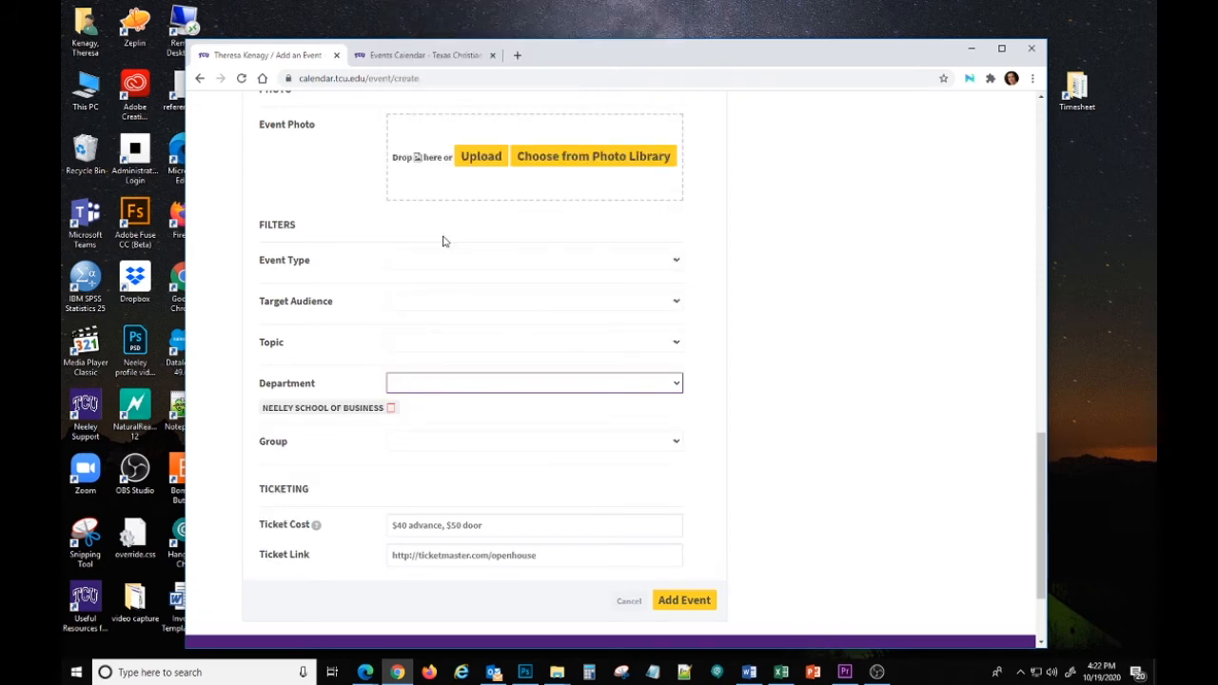
Add Alcon Career Center and Neeley Fellows as further departments for the event.
{"action": "left_click", "coordinate": [453, 385]}
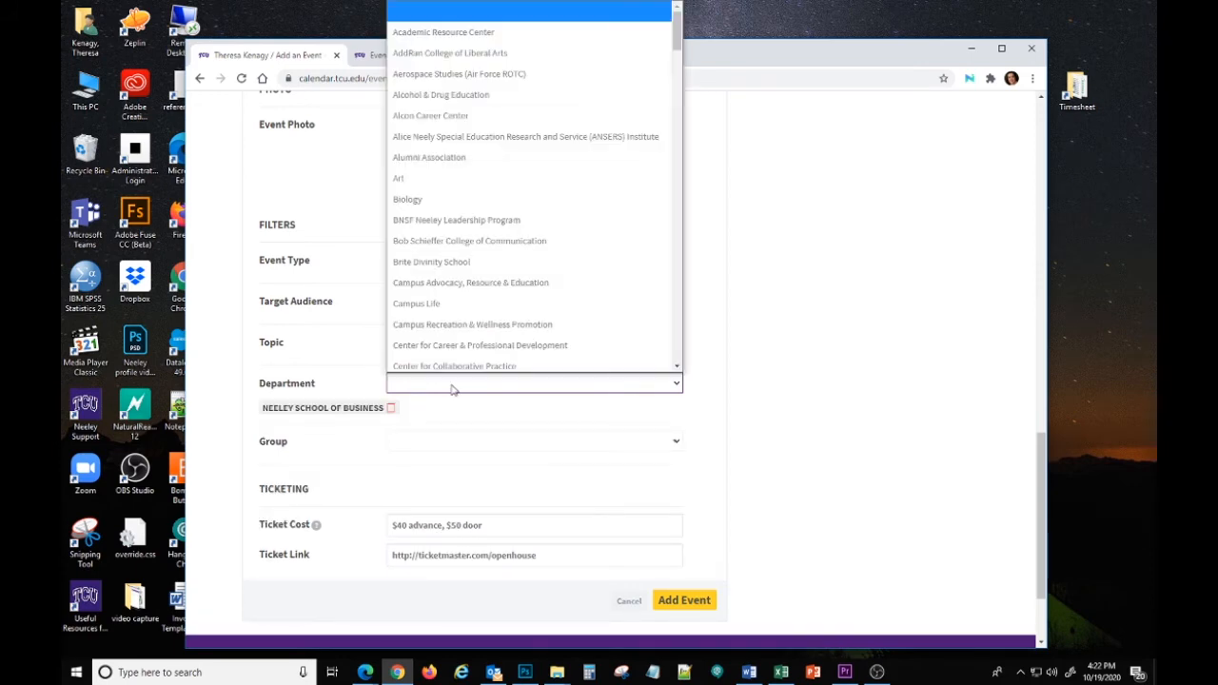
{"action": "left_click", "coordinate": [443, 111]}
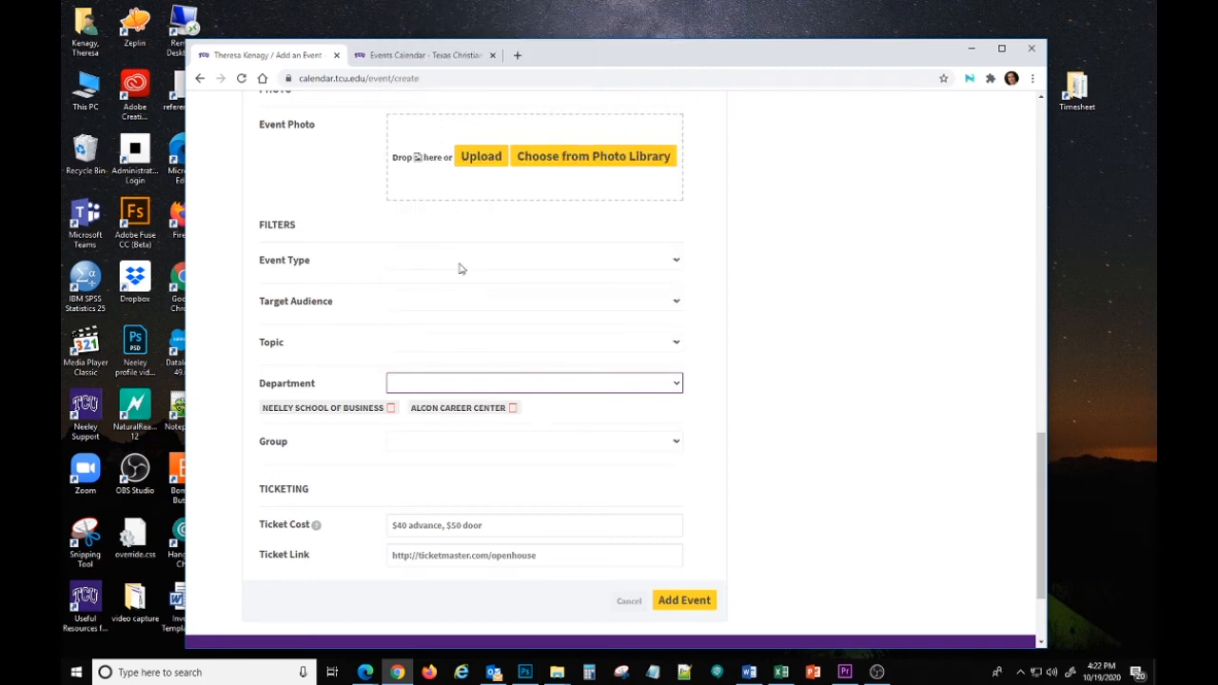
{"action": "left_click", "coordinate": [514, 382]}
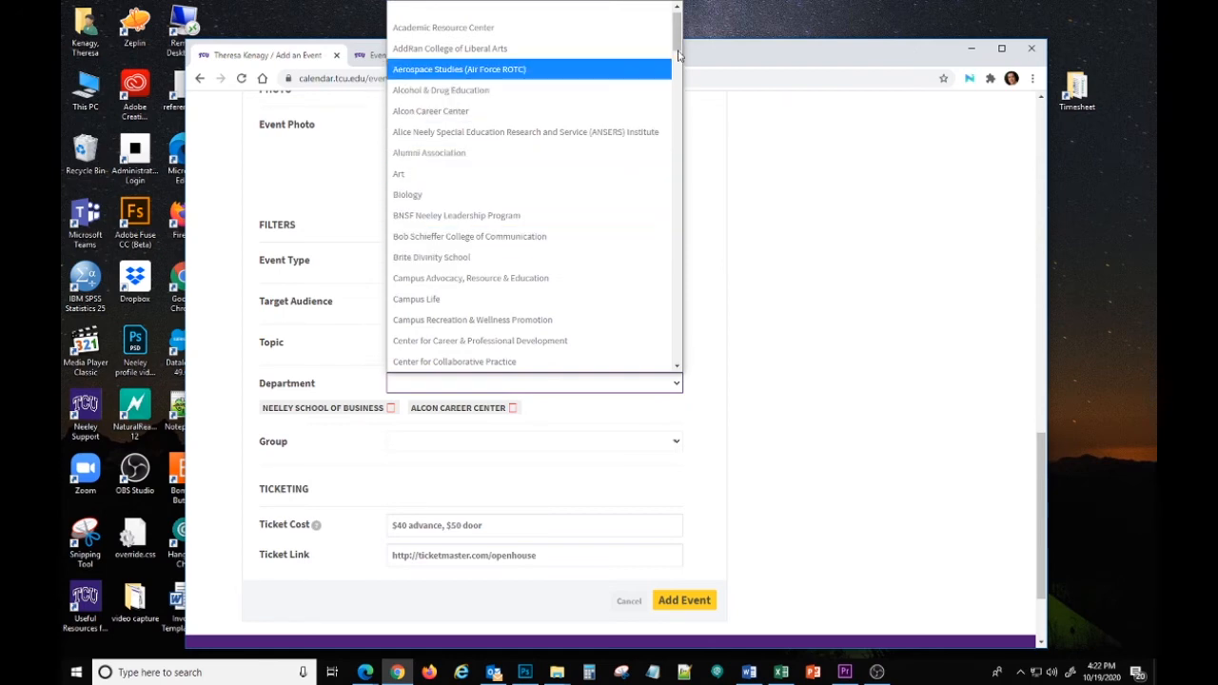
{"action": "mouse_move", "coordinate": [677, 36]}
{"action": "left_mouse_down"}
{"action": "mouse_move", "coordinate": [676, 157]}
{"action": "mouse_move", "coordinate": [656, 238]}
{"action": "left_mouse_up"}
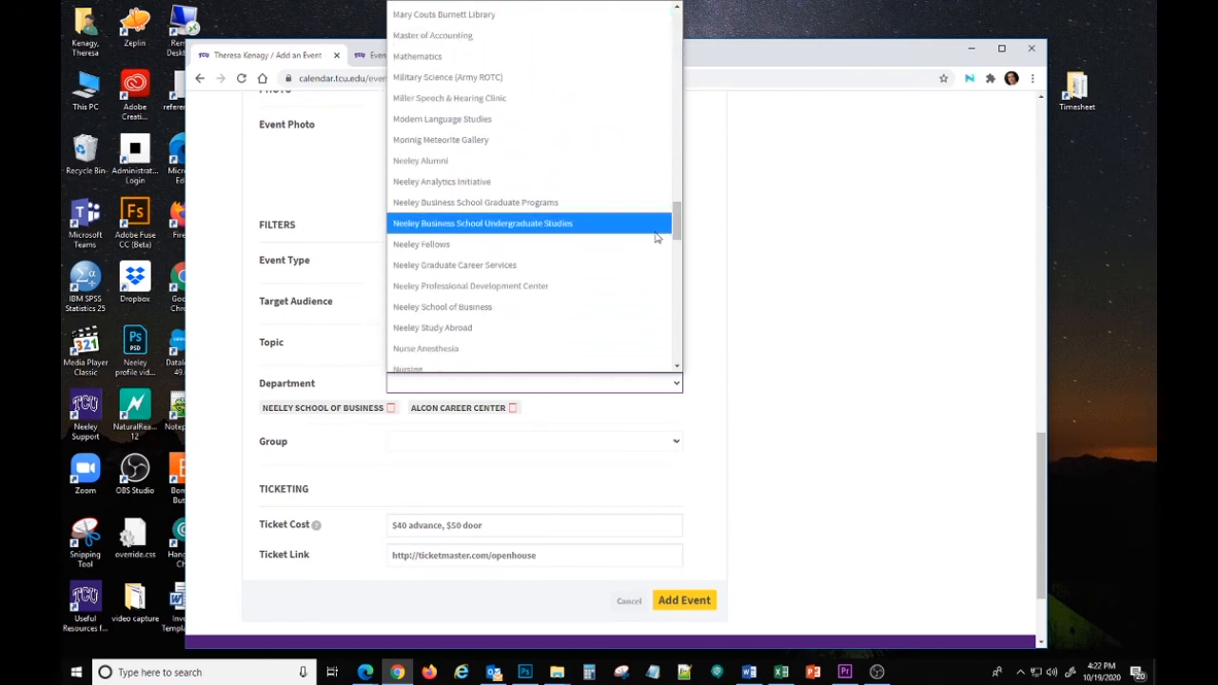
{"action": "left_click", "coordinate": [484, 244]}
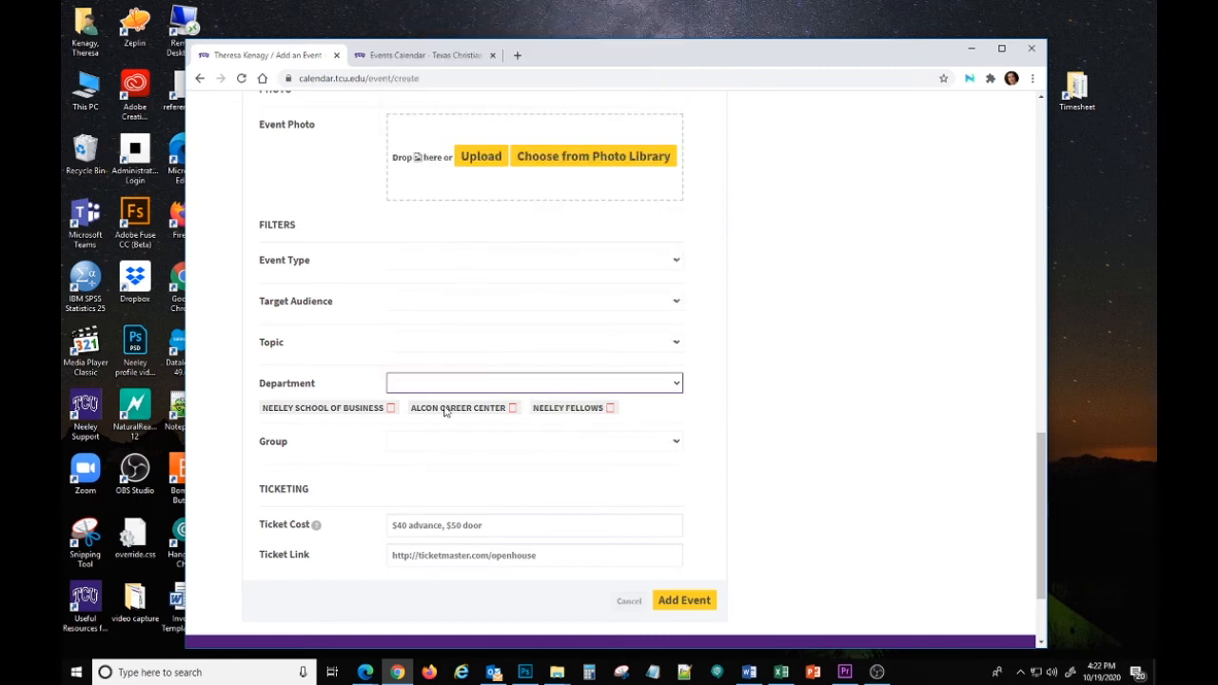
Remove the Alcon Career Center and Neeley Fellows departments, looking over the available group options in between.
{"action": "left_click", "coordinate": [513, 410]}
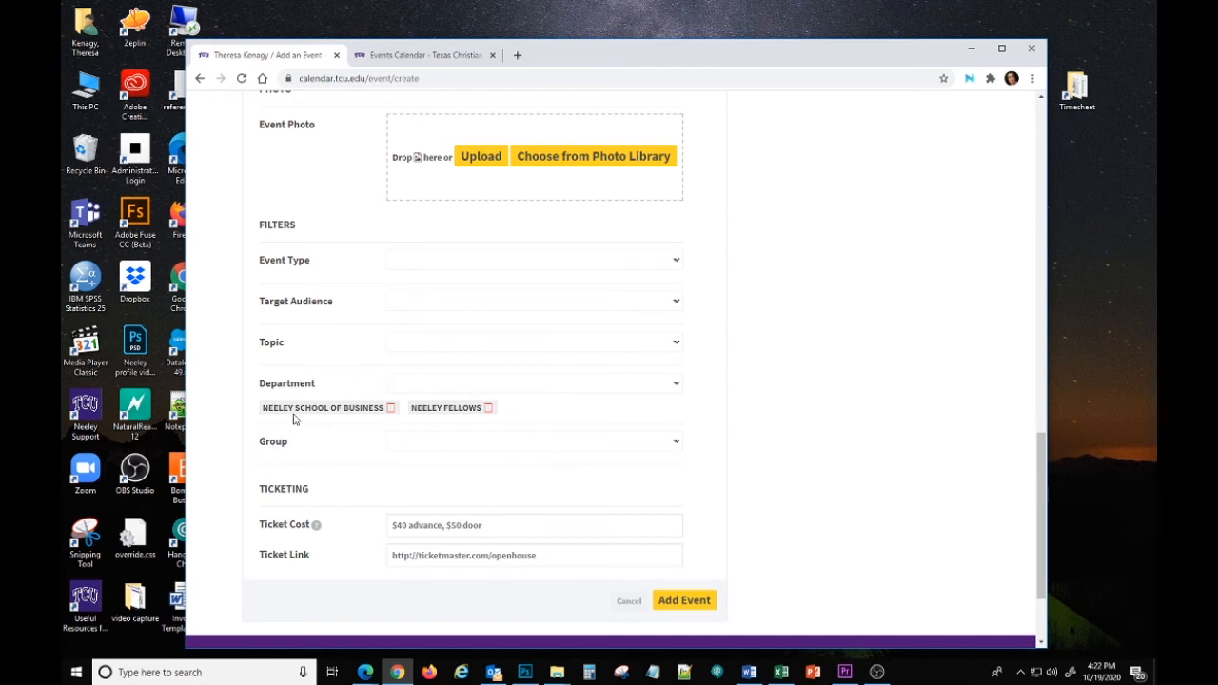
{"action": "left_click", "coordinate": [431, 441]}
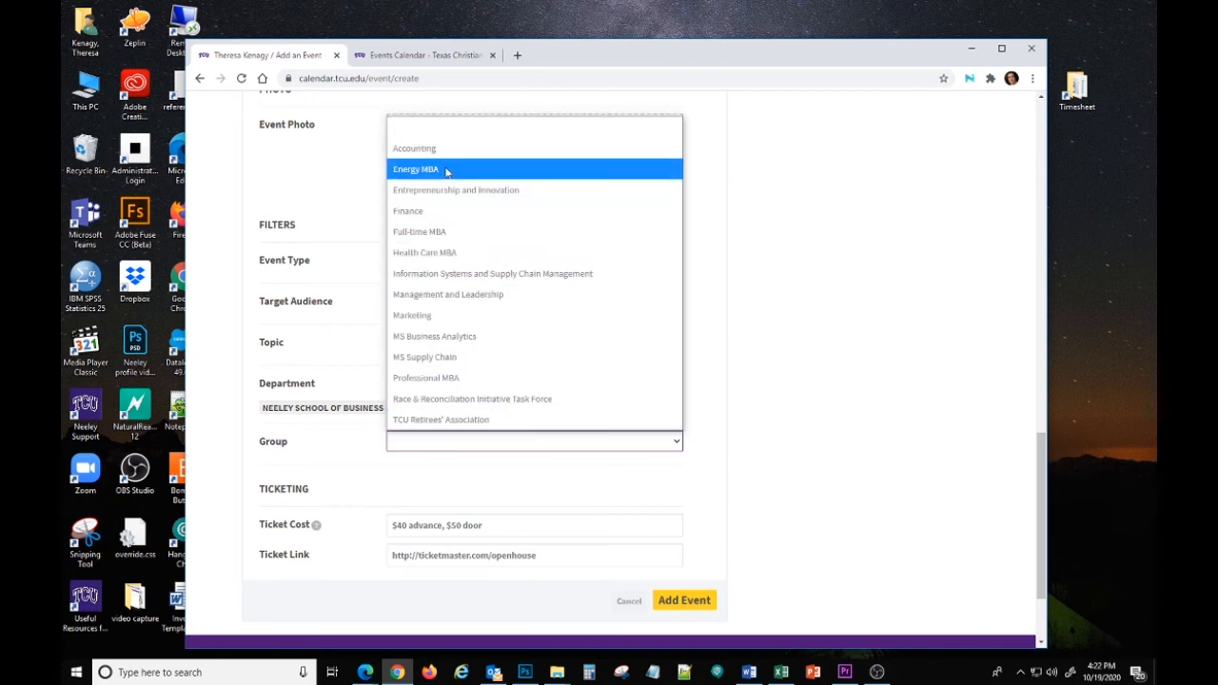
{"action": "left_click", "coordinate": [809, 332]}
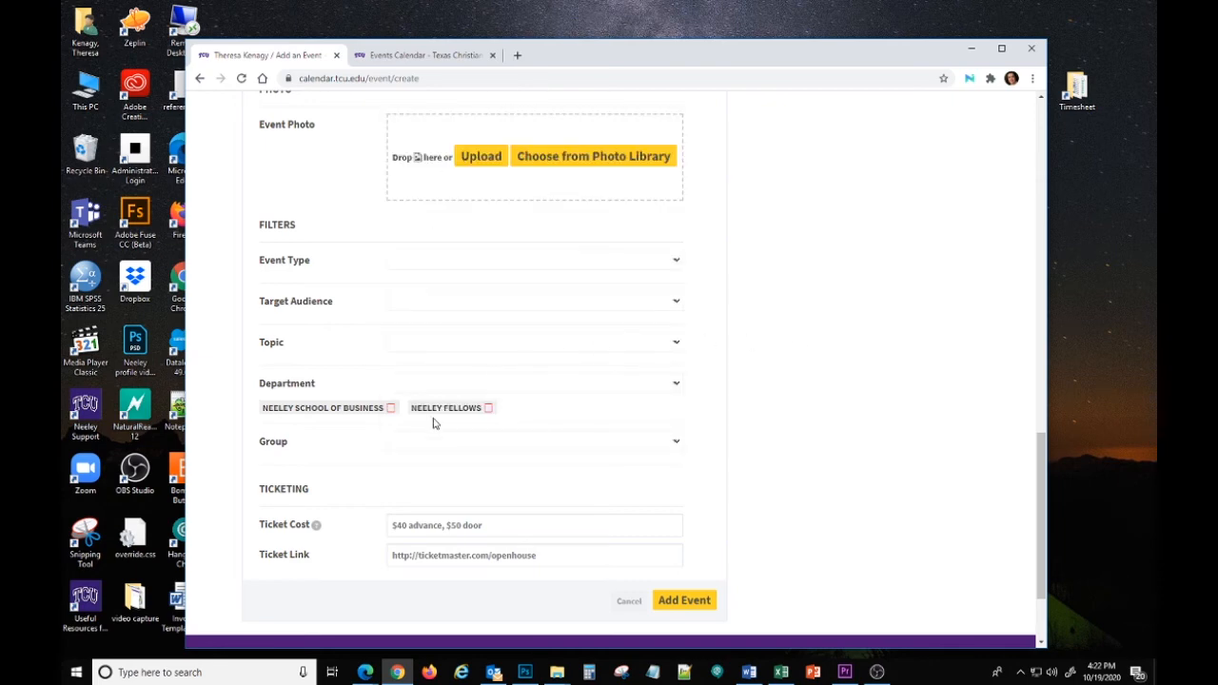
{"action": "left_click", "coordinate": [488, 409]}
Add Neeley Business School Undergraduate Studies as a second department and Marketing as the group.
{"action": "left_click", "coordinate": [676, 386]}
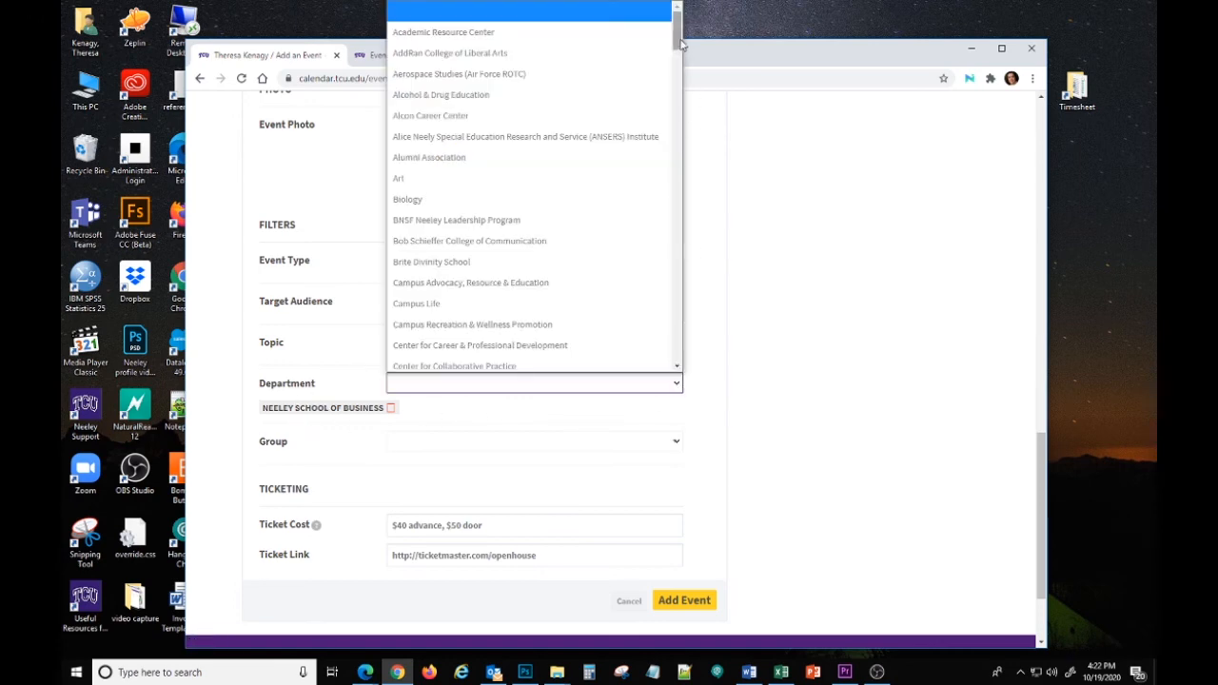
{"action": "left_click_drag", "start_coordinate": [678, 42], "coordinate": [663, 229]}
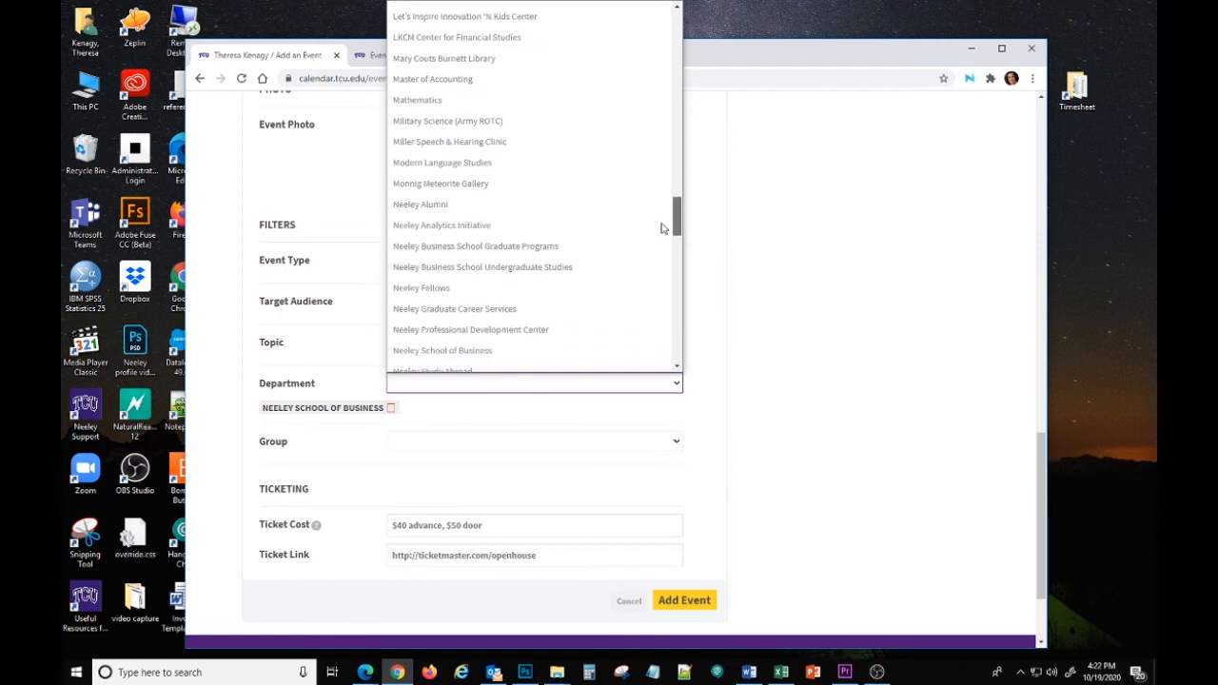
{"action": "left_click", "coordinate": [550, 270]}
{"action": "left_click", "coordinate": [678, 445]}
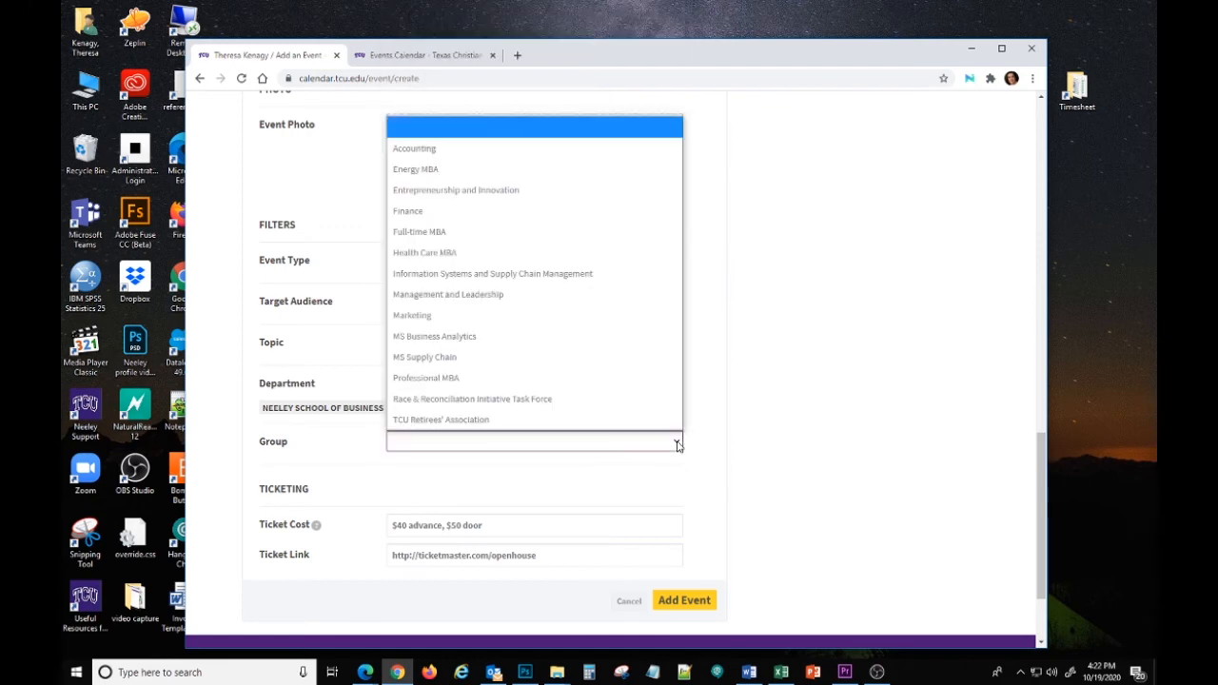
{"action": "left_click", "coordinate": [451, 315]}
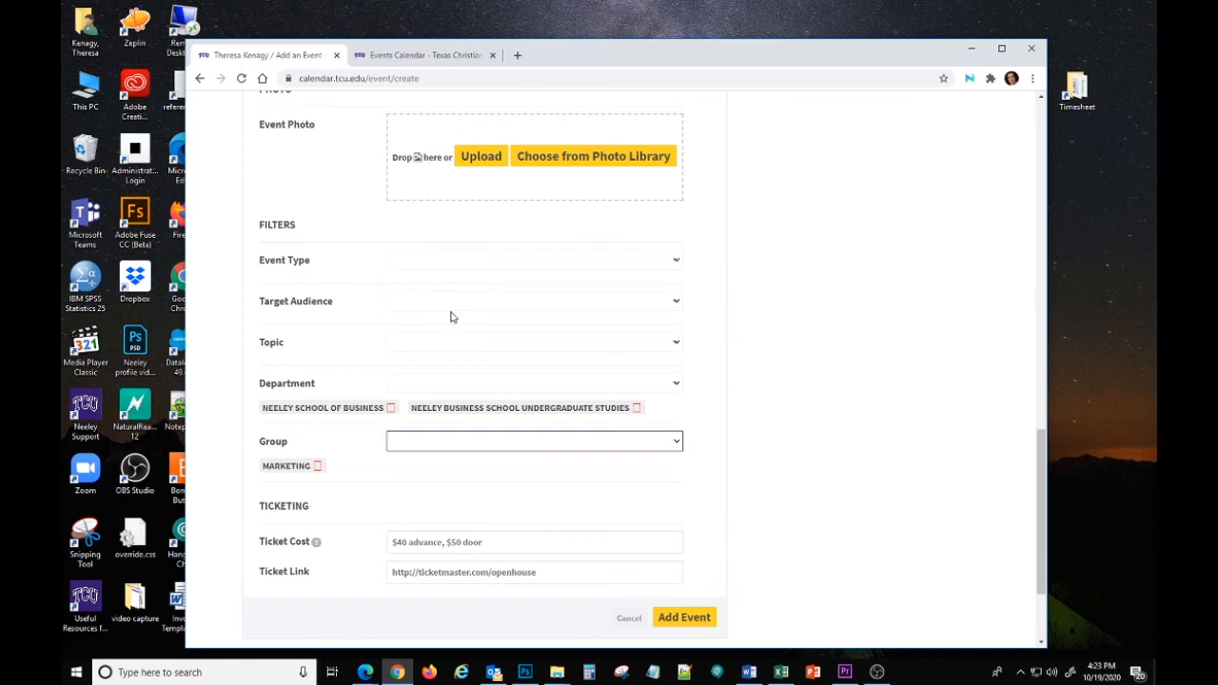
Remove the Marketing group and the Neeley Business School Undergraduate Studies department.
{"action": "left_click", "coordinate": [317, 466]}
{"action": "left_click", "coordinate": [636, 408]}
Add the Neeley Business School Graduate Programs department, with MS Supply Chain and MS Business Analytics as groups.
{"action": "left_click", "coordinate": [676, 383]}
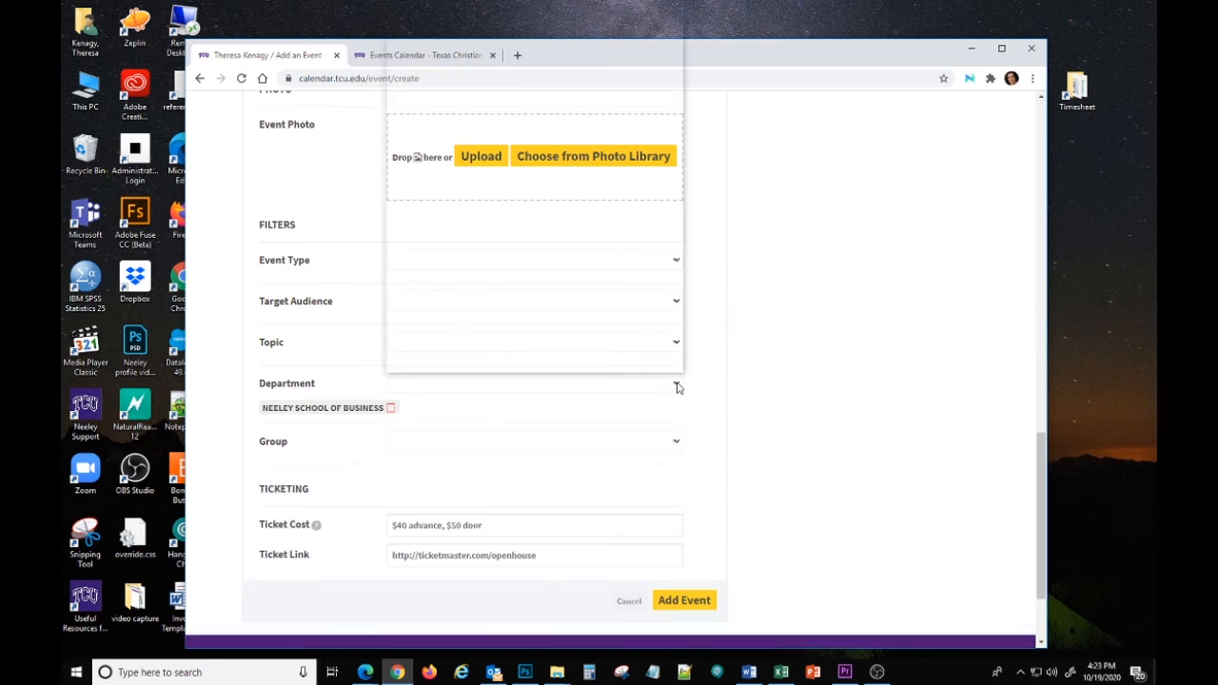
{"action": "left_click_drag", "start_coordinate": [677, 43], "coordinate": [657, 236]}
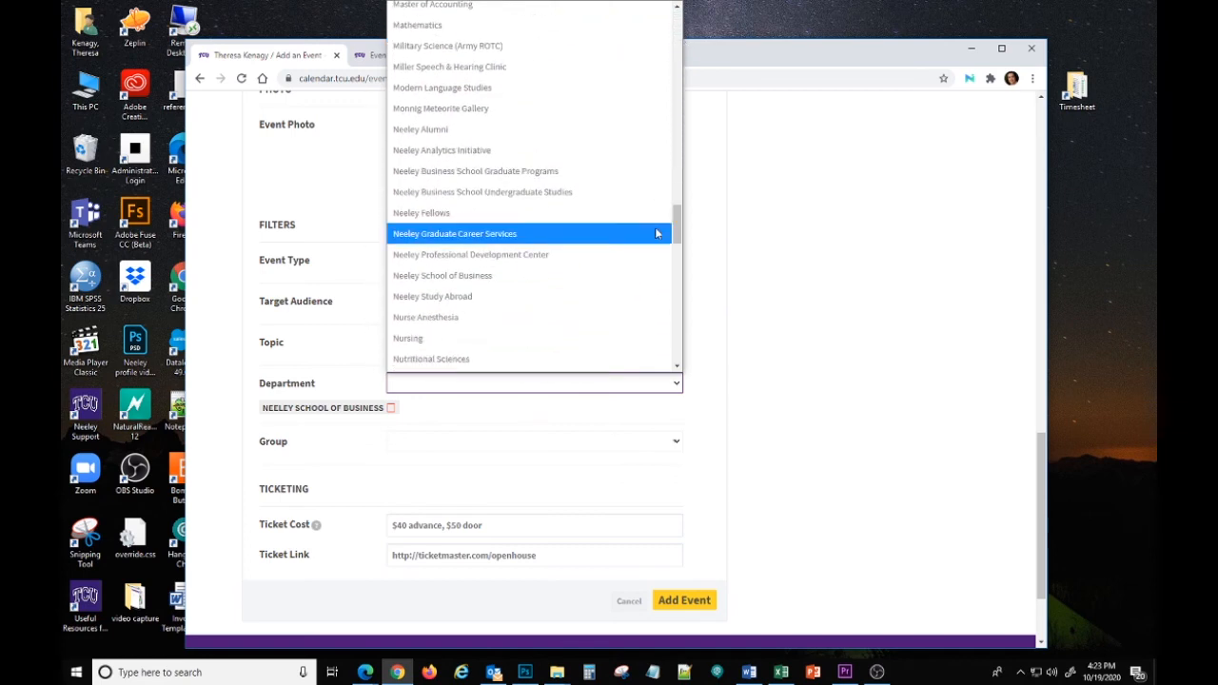
{"action": "left_click", "coordinate": [531, 171]}
{"action": "left_click", "coordinate": [677, 441]}
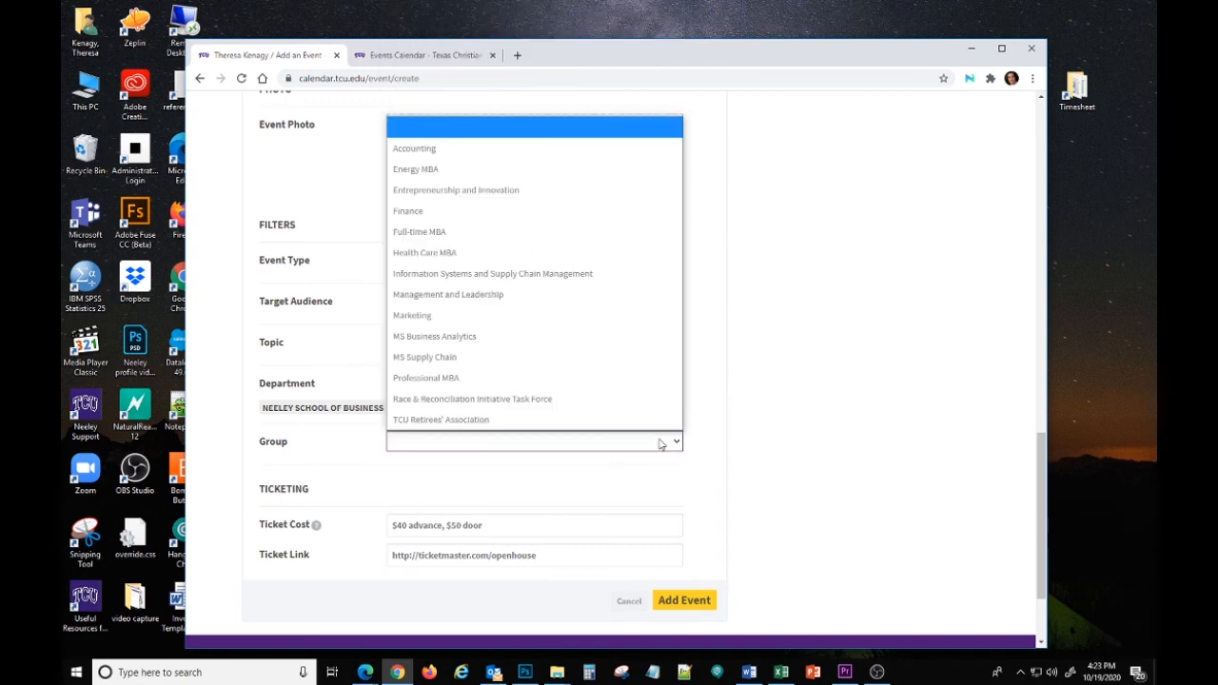
{"action": "left_click", "coordinate": [481, 362]}
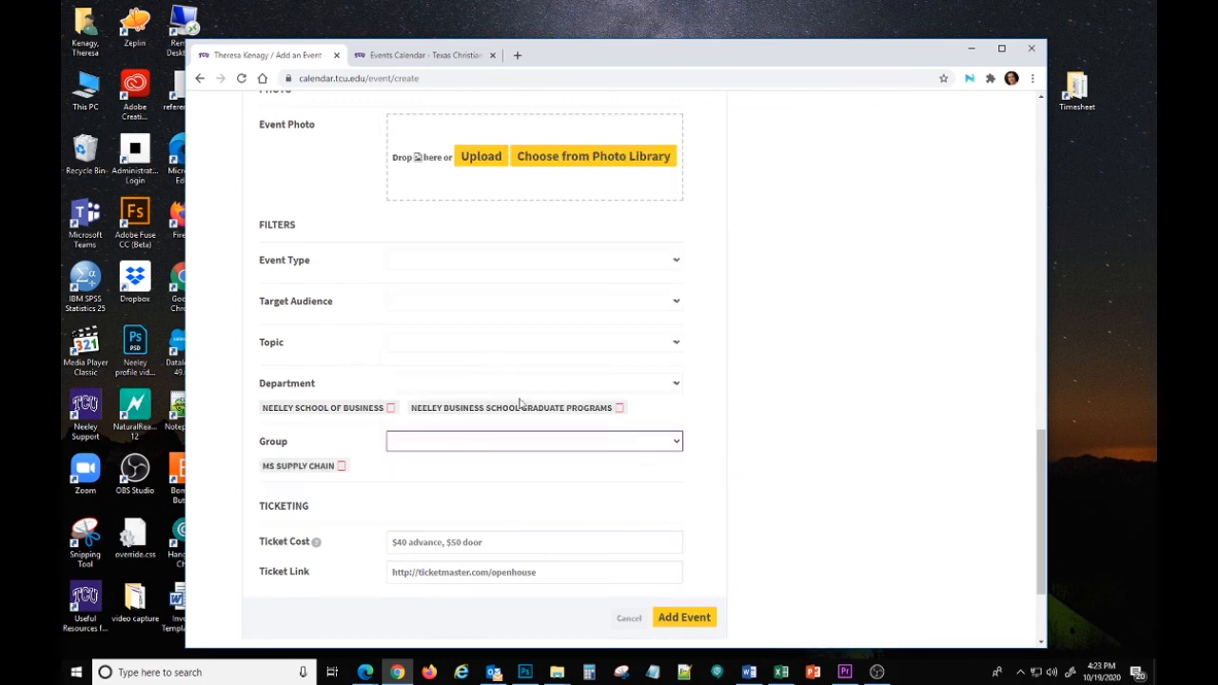
{"action": "left_click", "coordinate": [677, 442]}
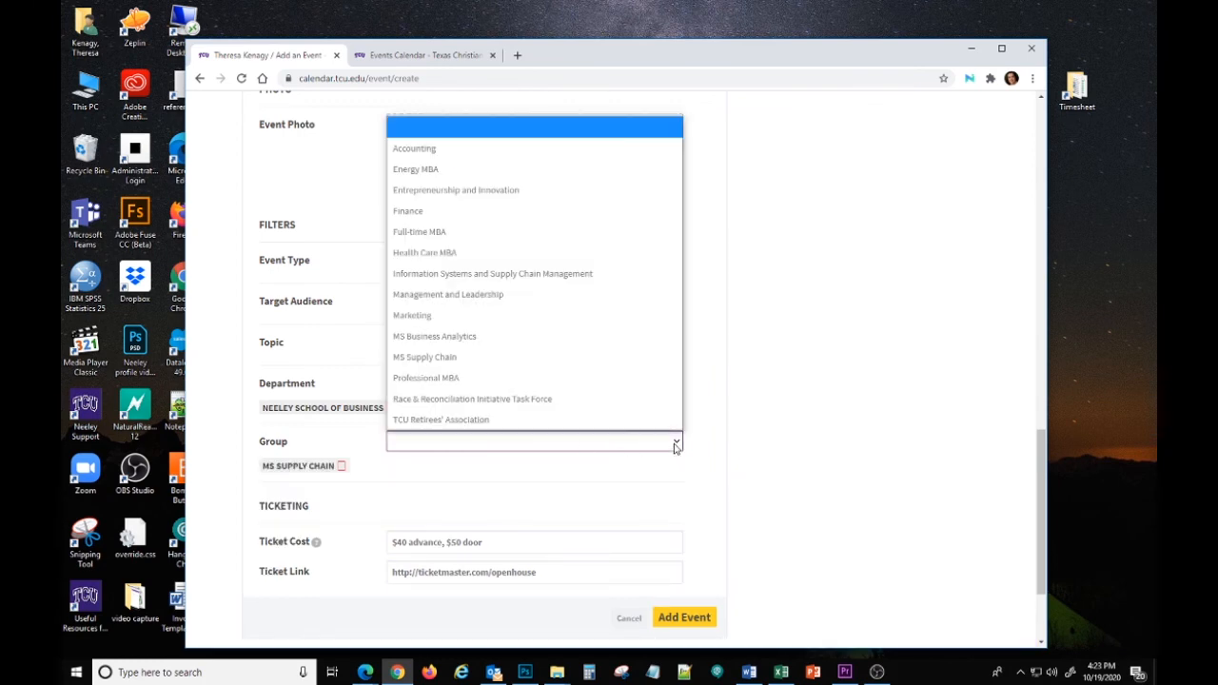
{"action": "left_click", "coordinate": [457, 346]}
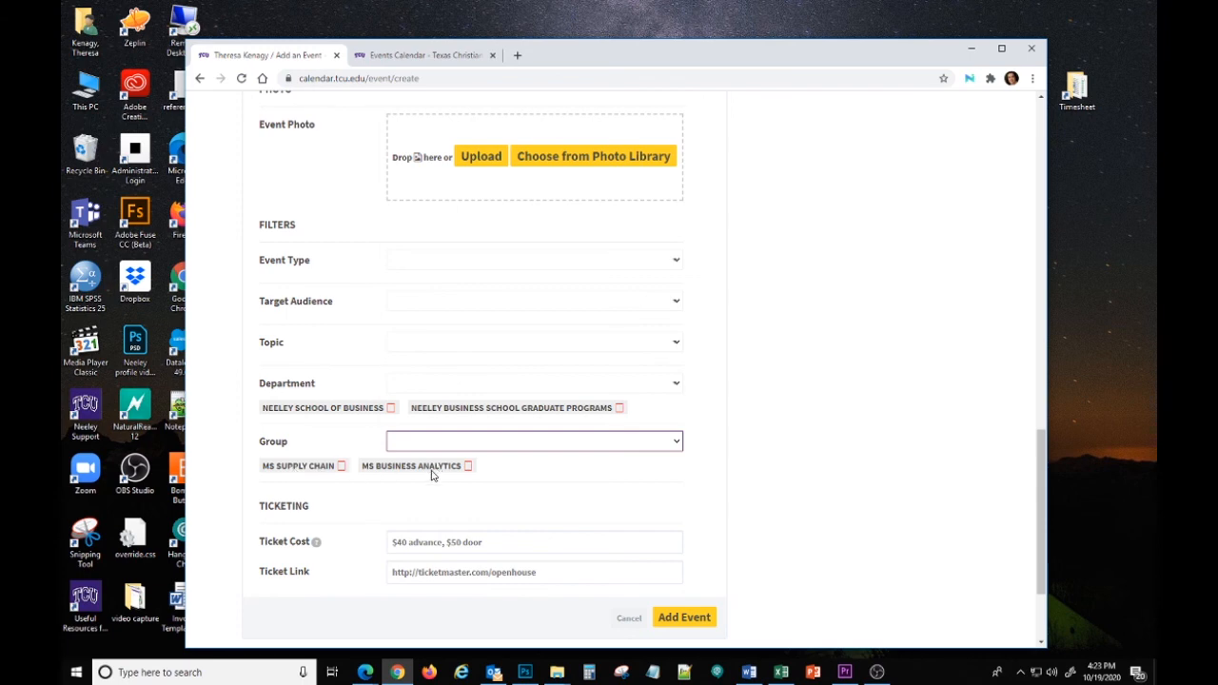
Enter "form registration" as the ticket link.
{"action": "left_click", "coordinate": [413, 573]}
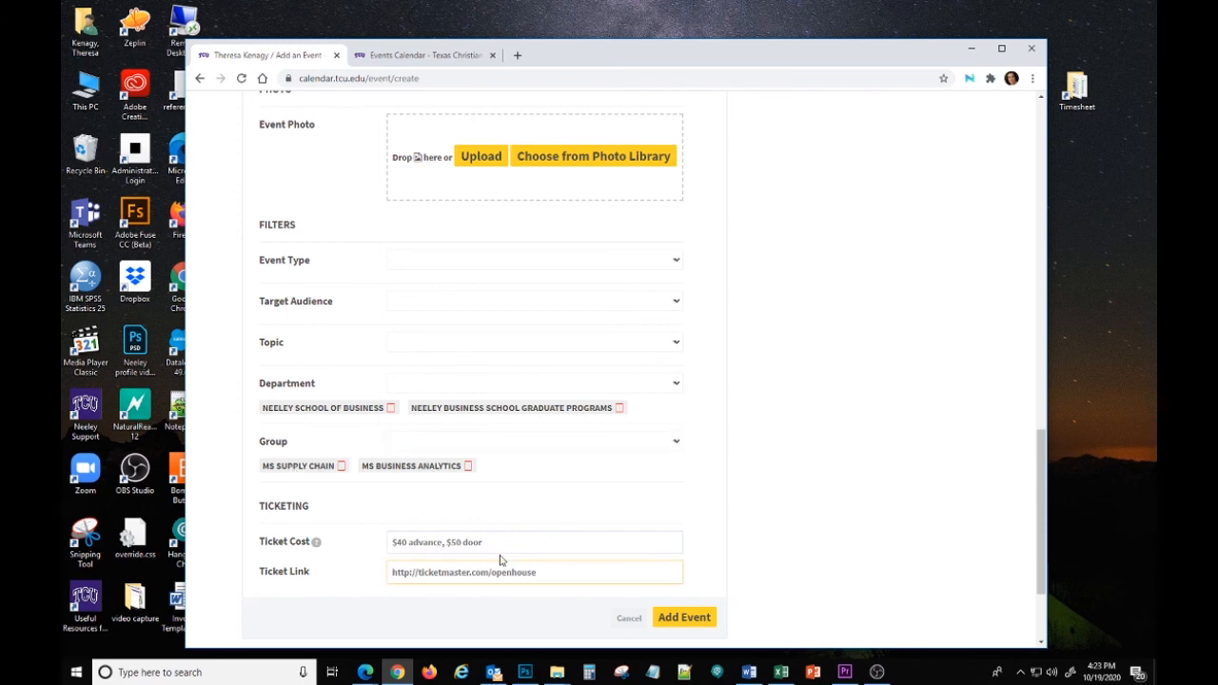
{"action": "type", "text": "form registration"}
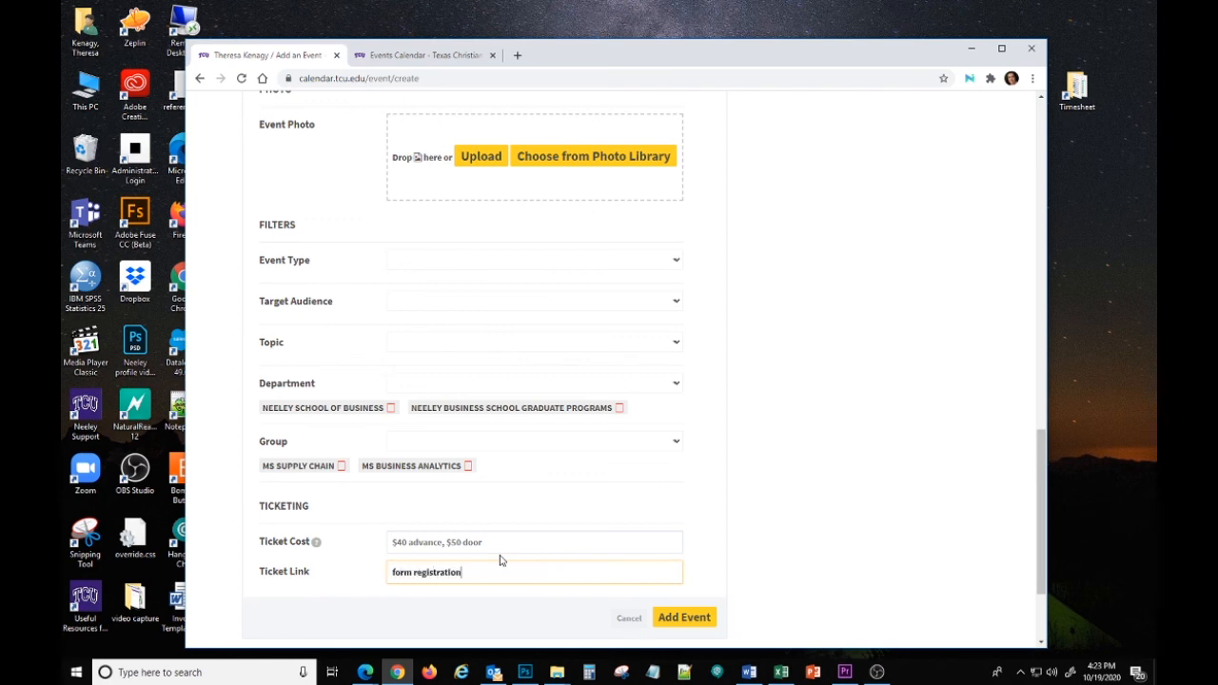